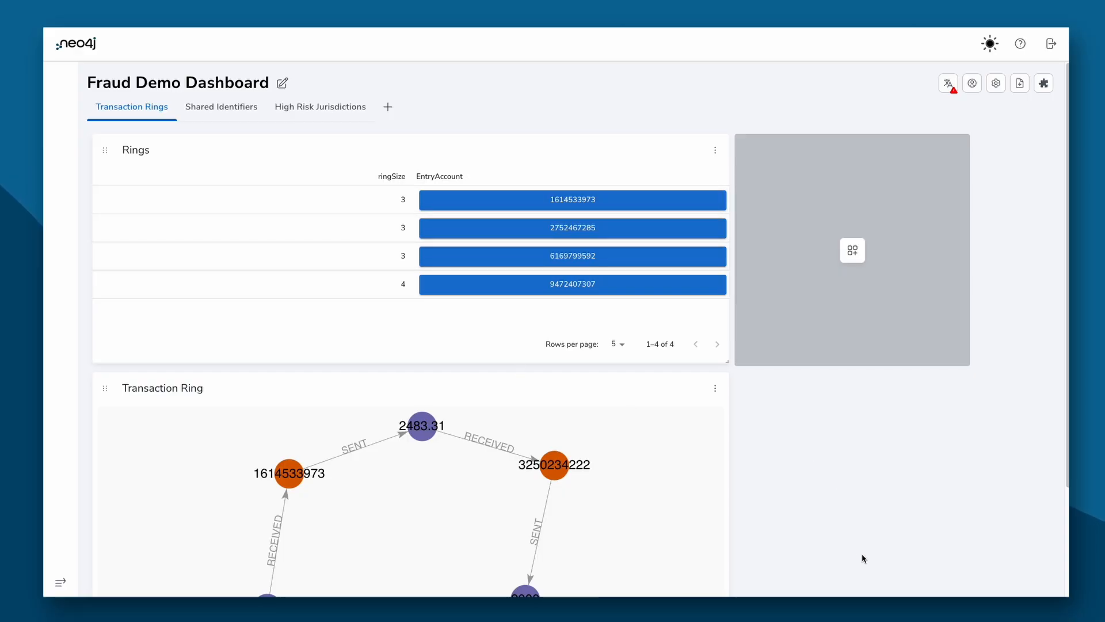
pyautogui.scroll(-3, 797, 458)
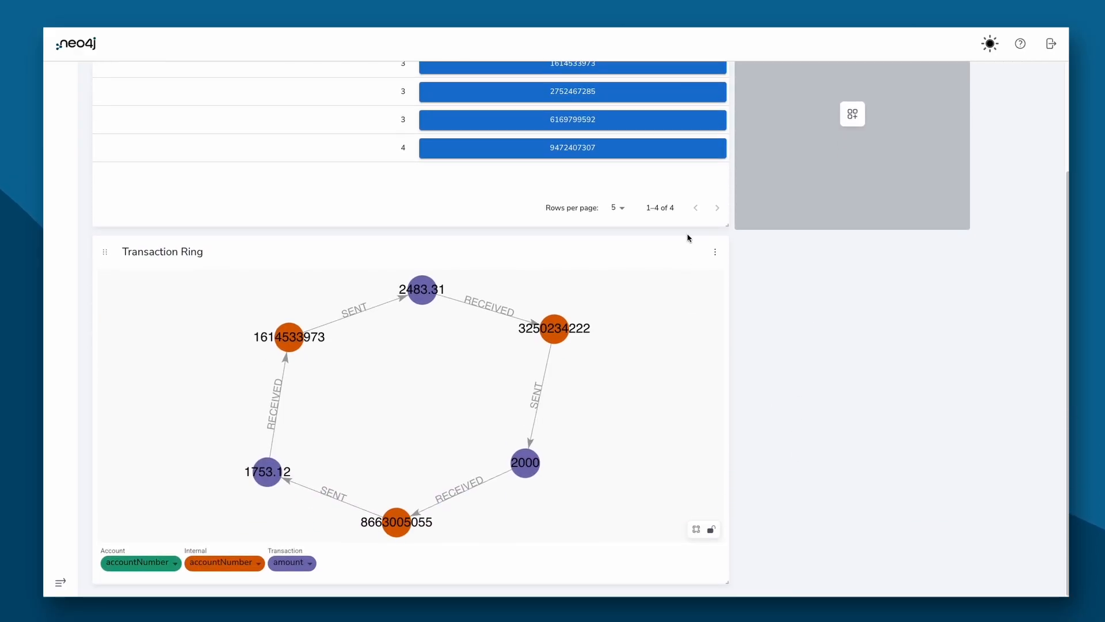
pyautogui.click(636, 152)
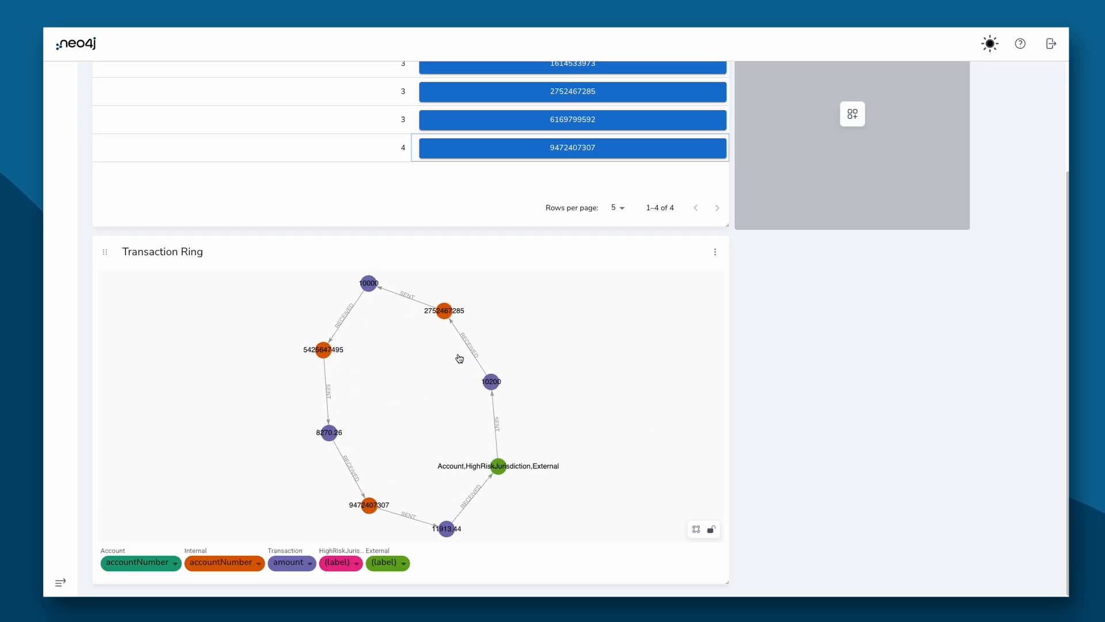
pyautogui.moveTo(325, 353); pyautogui.dragTo(329, 351)
pyautogui.click(328, 347)
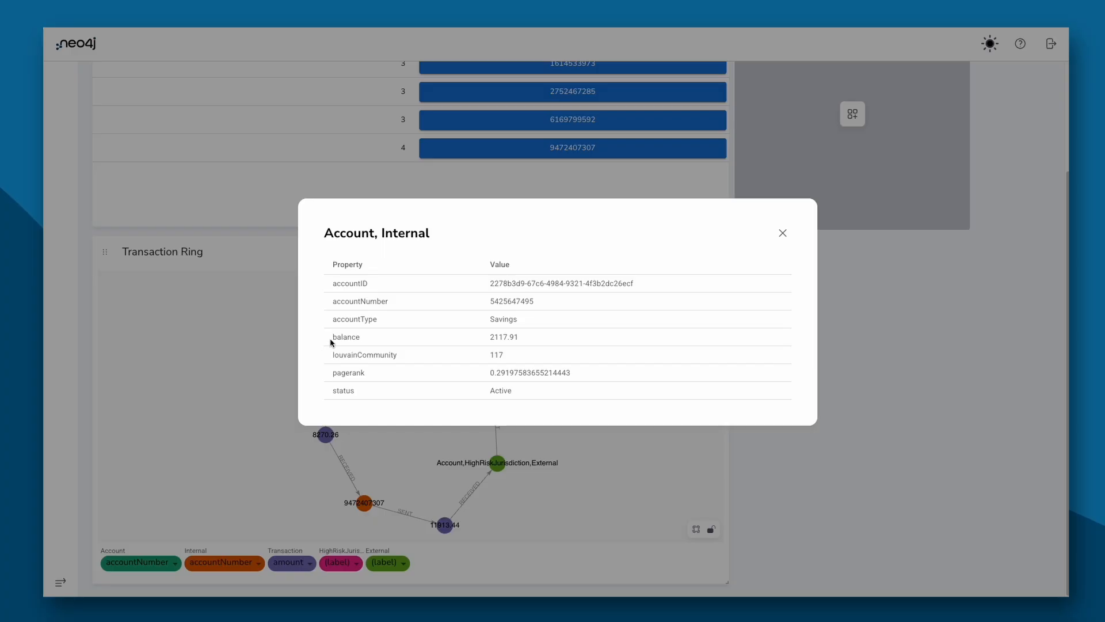
pyautogui.click(783, 233)
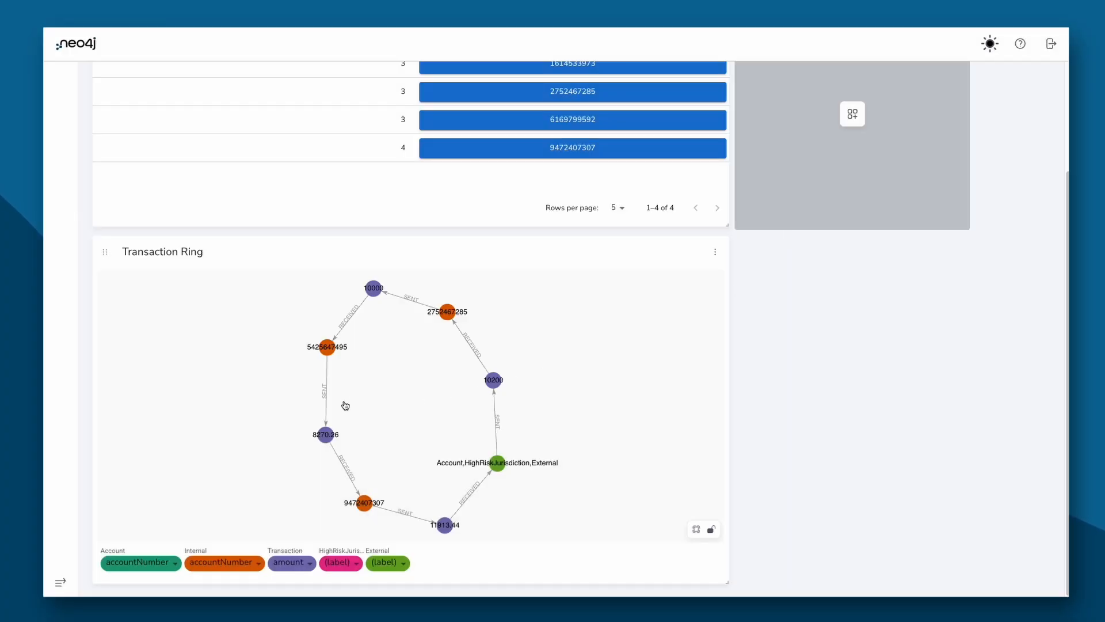
# Step: Bring up the Cypher query behind the Rings table
pyautogui.scroll(3, 649, 368)
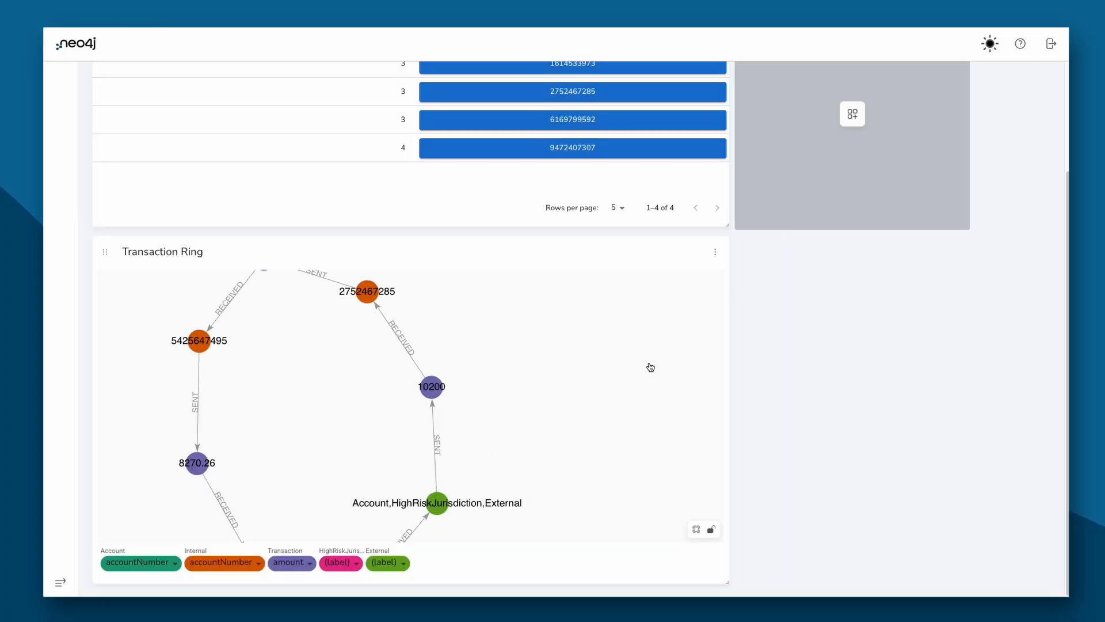
pyautogui.scroll(3, 779, 345)
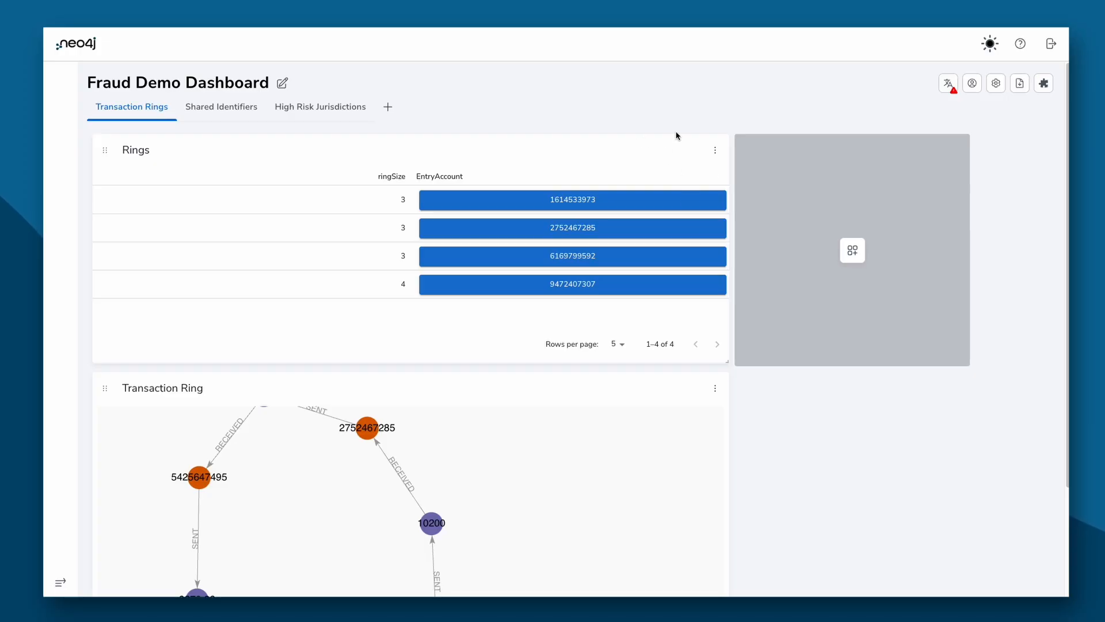
pyautogui.click(721, 154)
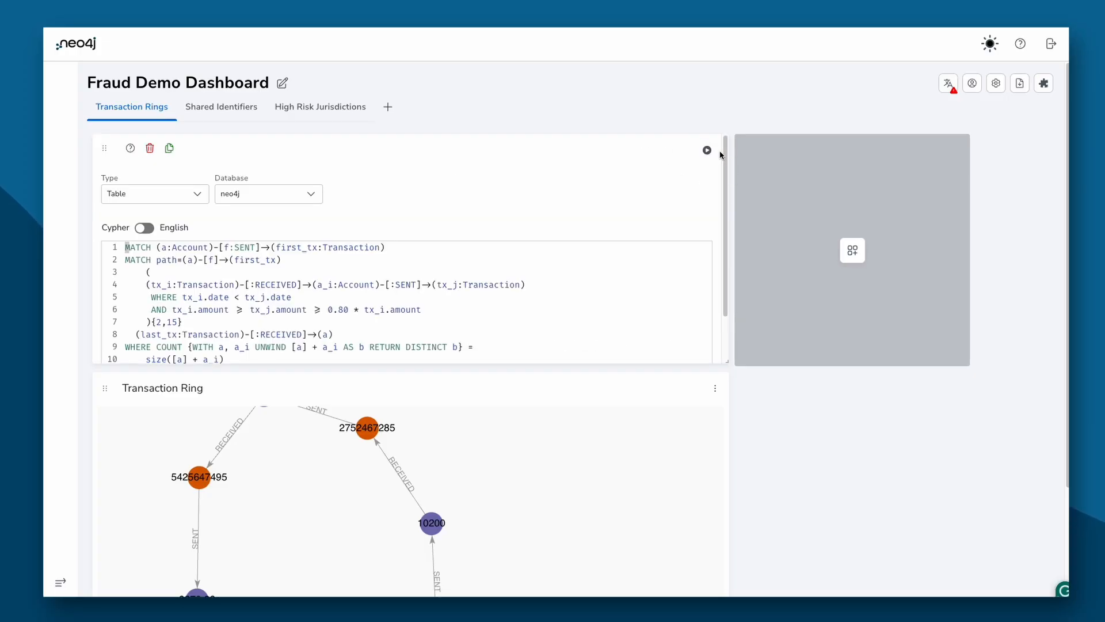
pyautogui.scroll(-2, 623, 205)
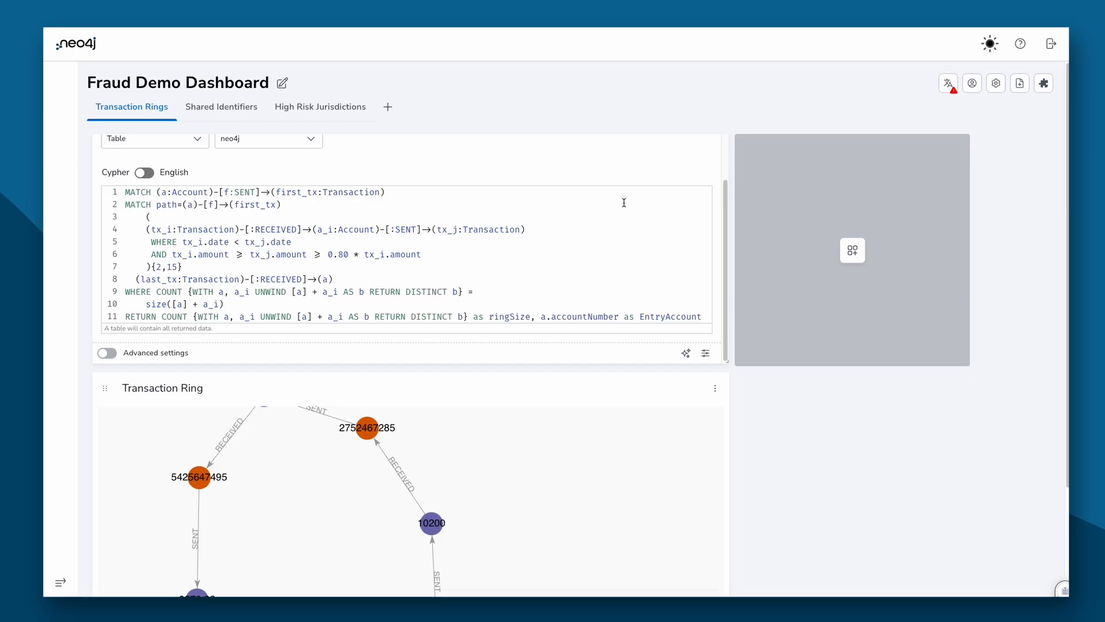
pyautogui.click(408, 192)
pyautogui.hotkey('shift', 'Home')
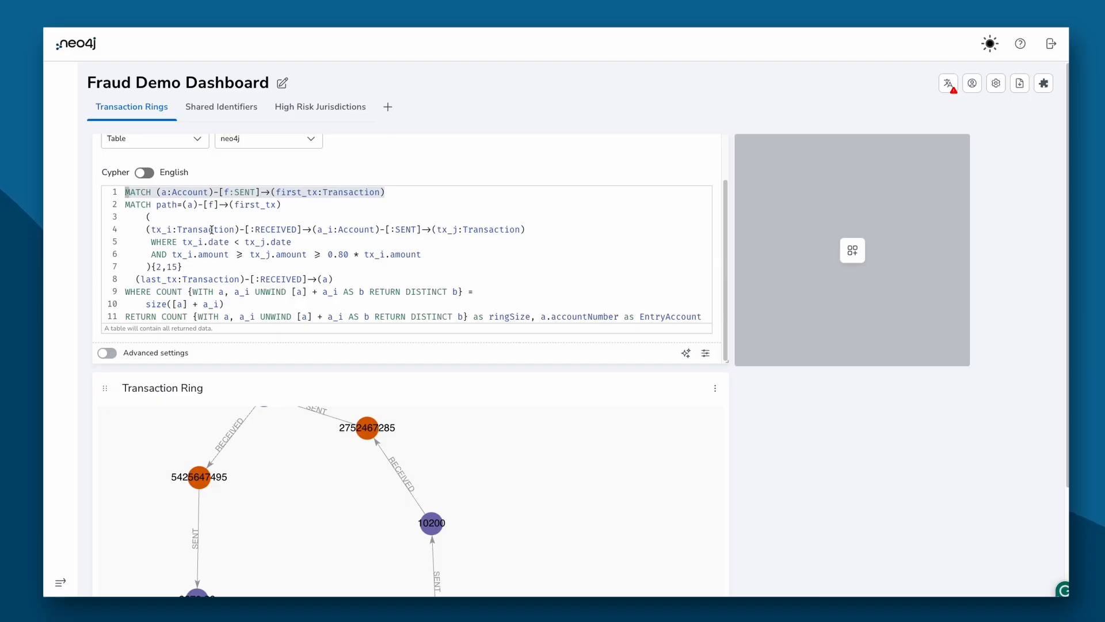
pyautogui.click(144, 227)
pyautogui.moveTo(144, 226); pyautogui.dragTo(542, 226)
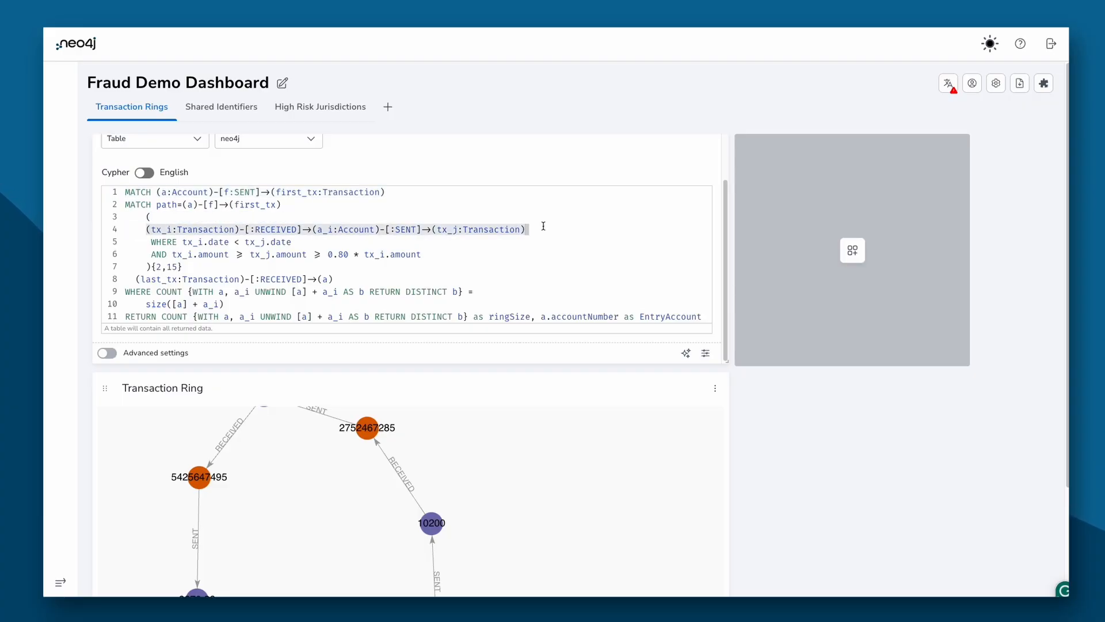
pyautogui.click(247, 279)
pyautogui.moveTo(247, 279); pyautogui.dragTo(200, 274)
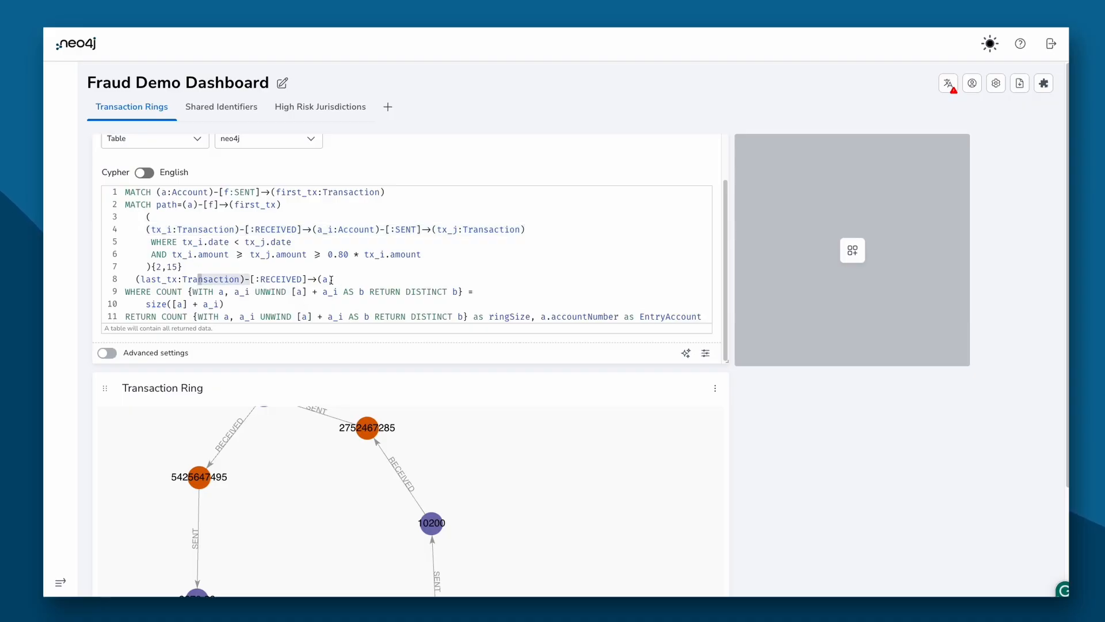
pyautogui.moveTo(336, 280); pyautogui.dragTo(324, 283)
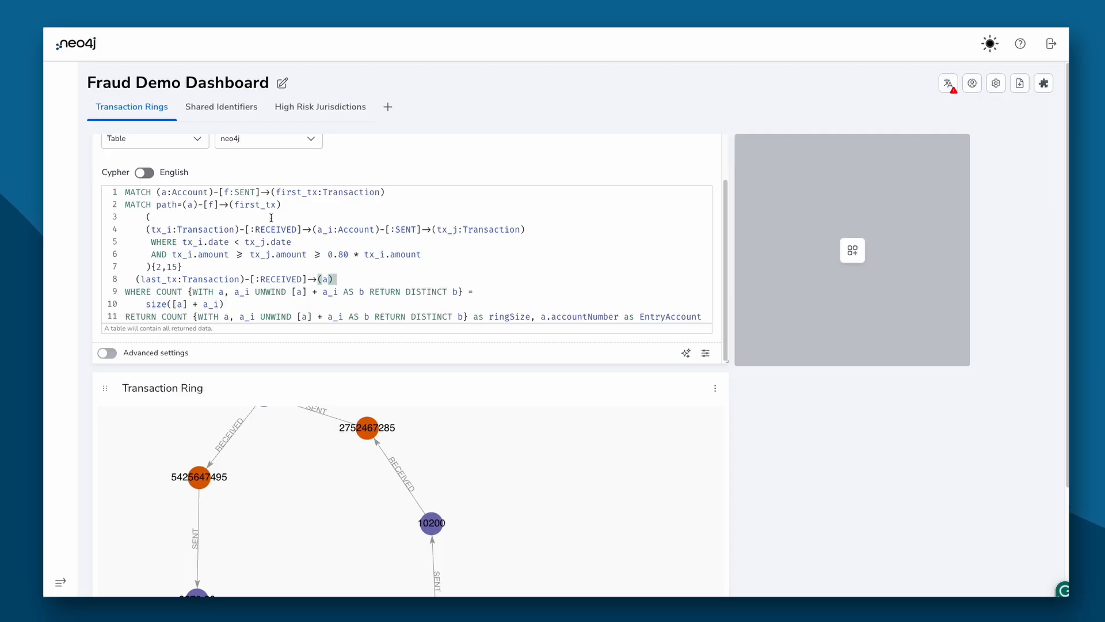
pyautogui.click(327, 258)
pyautogui.moveTo(196, 271); pyautogui.dragTo(131, 270)
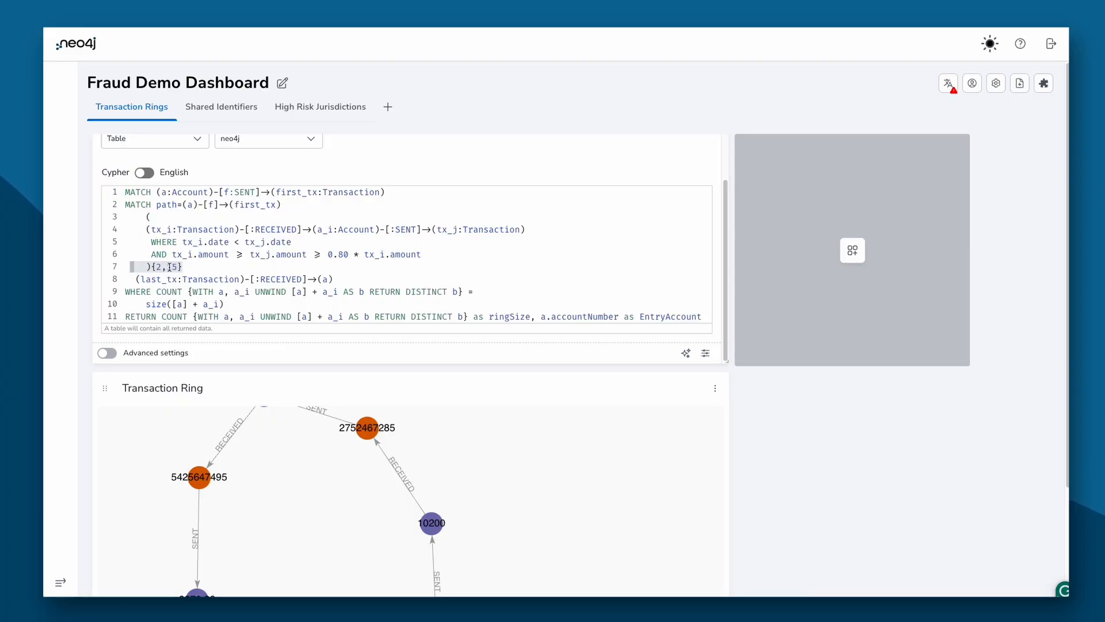
pyautogui.scroll(-1, 206, 294)
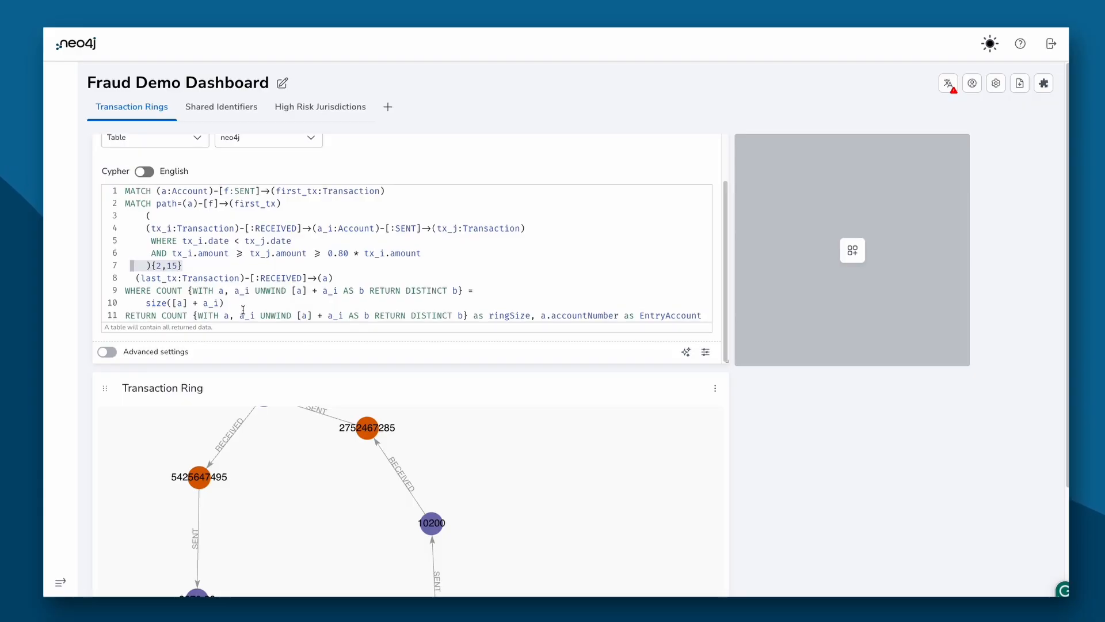
pyautogui.moveTo(225, 302); pyautogui.dragTo(132, 291)
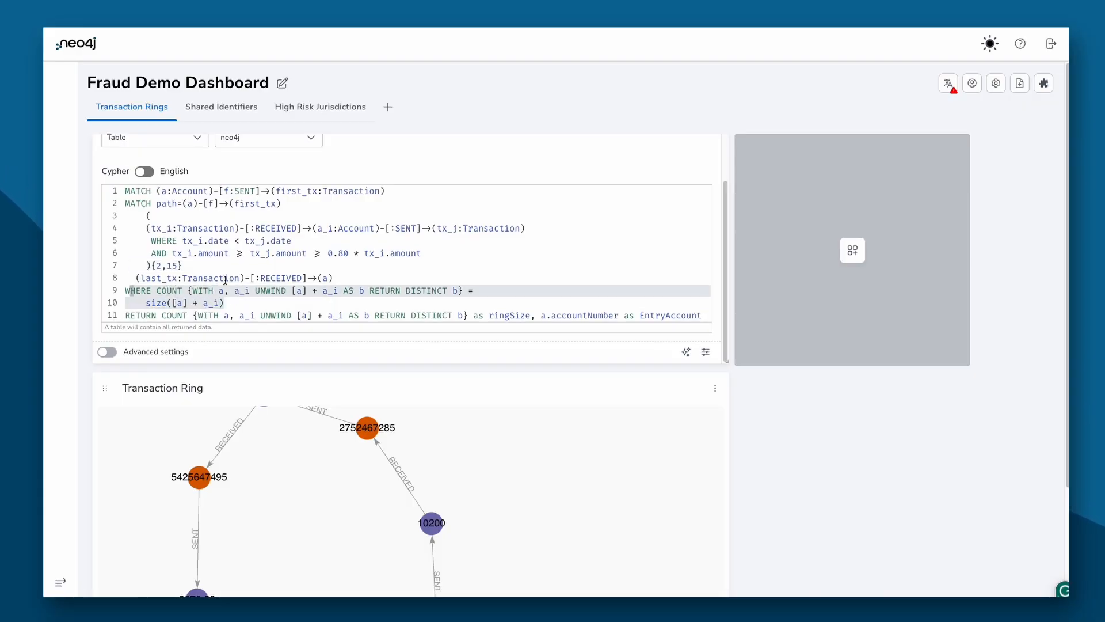
pyautogui.click(227, 253)
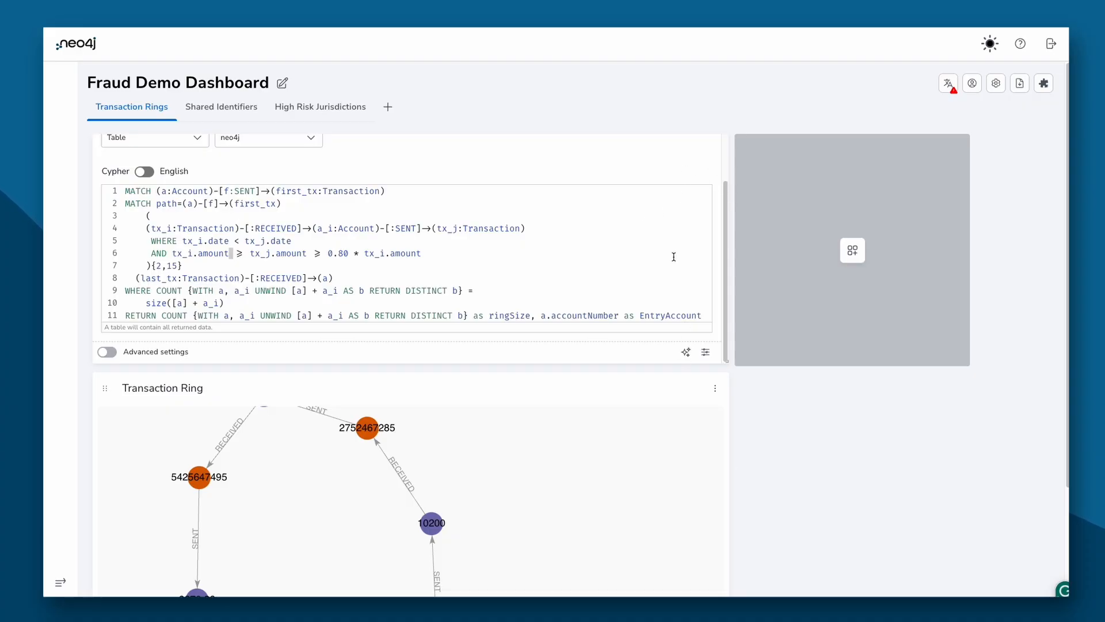
pyautogui.scroll(2, 694, 151)
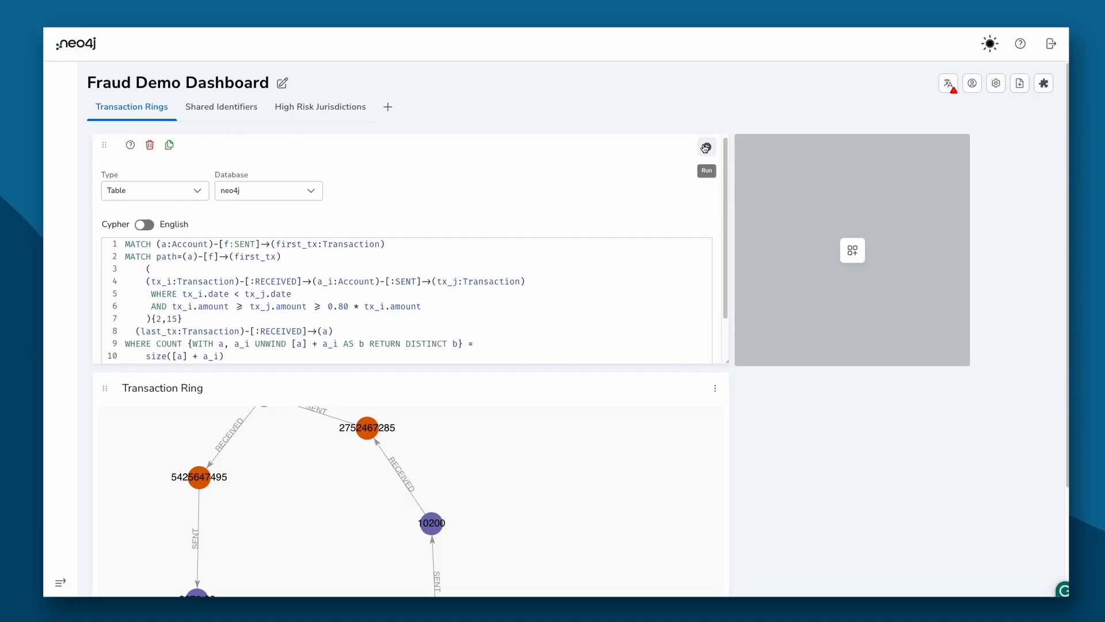
pyautogui.click(707, 148)
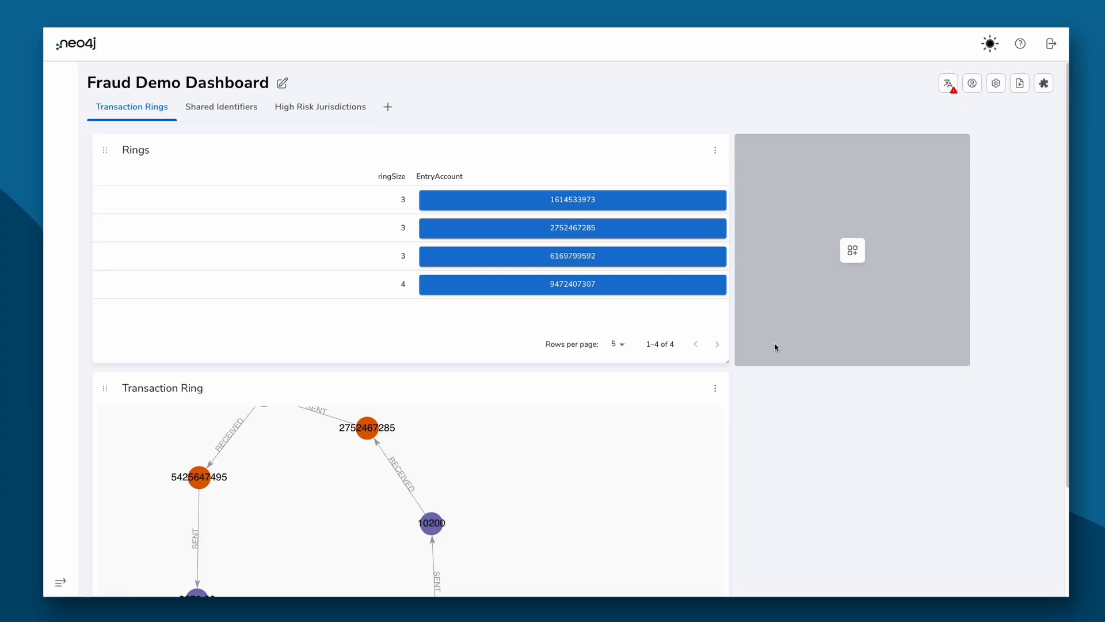
pyautogui.click(635, 235)
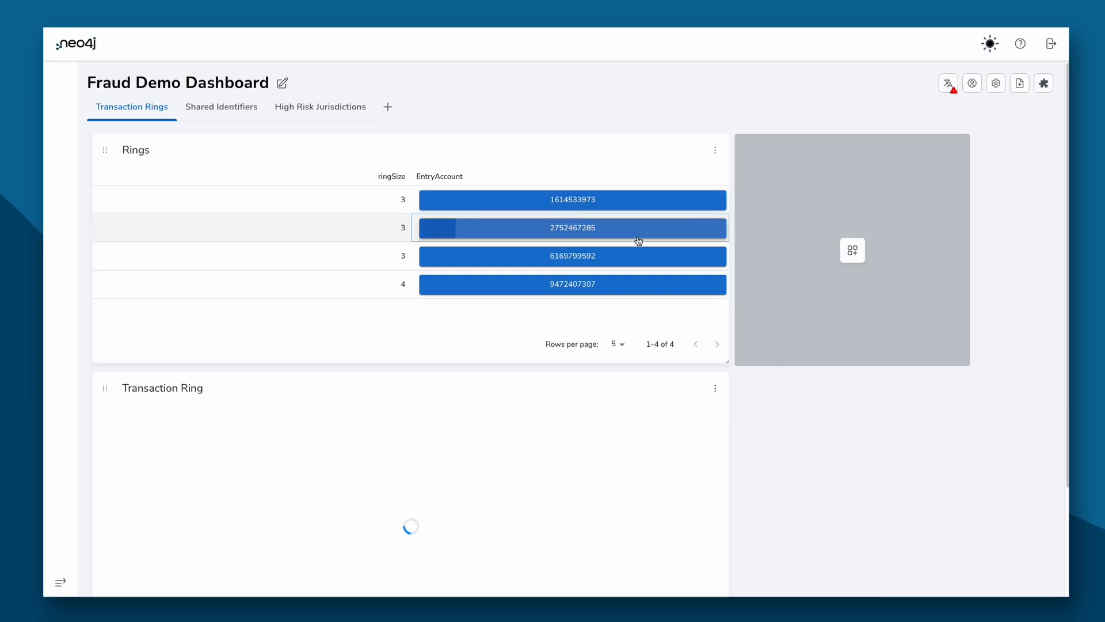
pyautogui.click(603, 199)
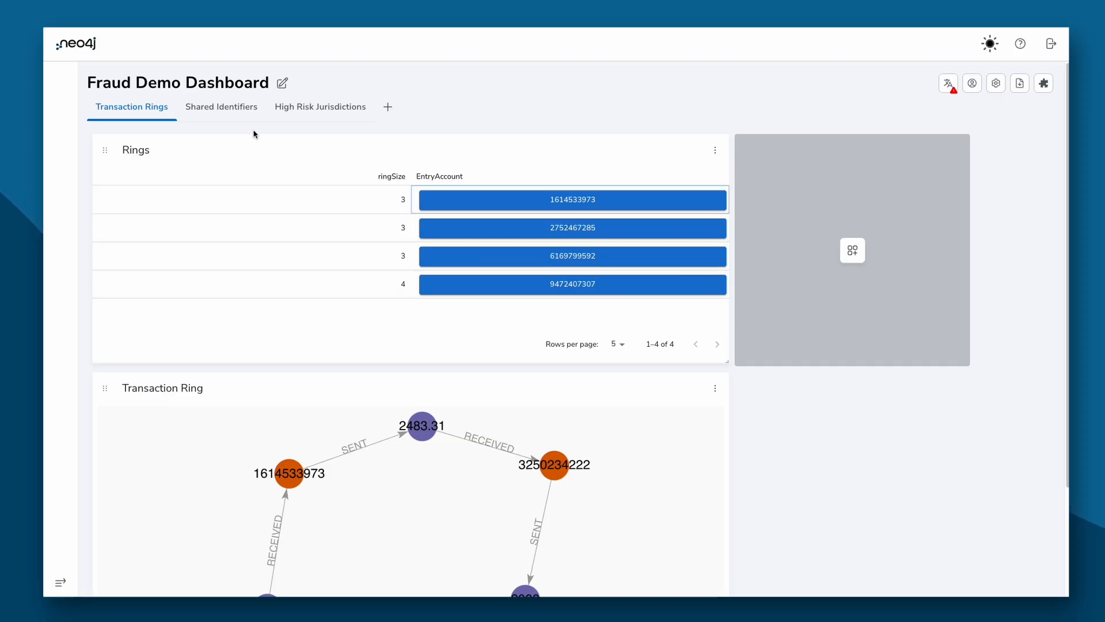
# Step: On Shared Identifiers, show customers sharing the second row's phone number
pyautogui.click(238, 107)
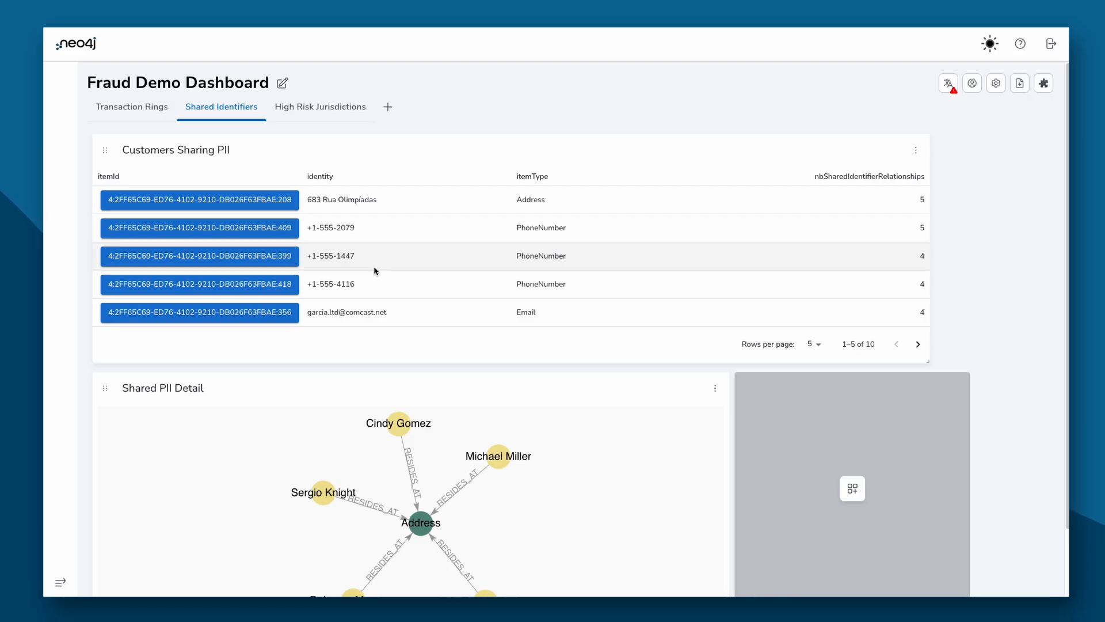
pyautogui.click(266, 230)
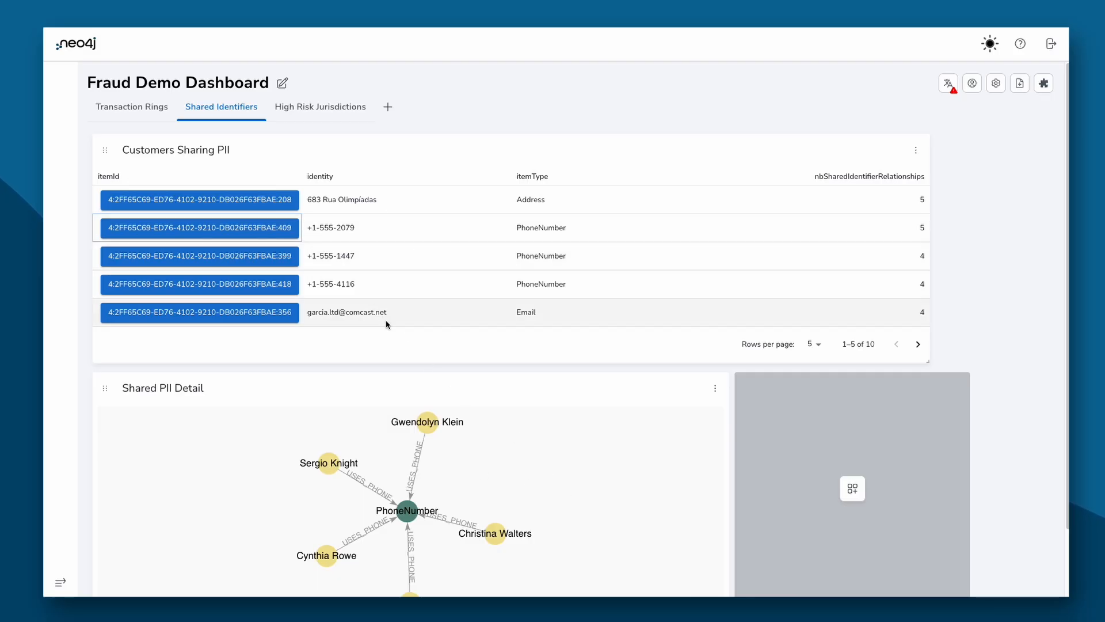
pyautogui.click(182, 202)
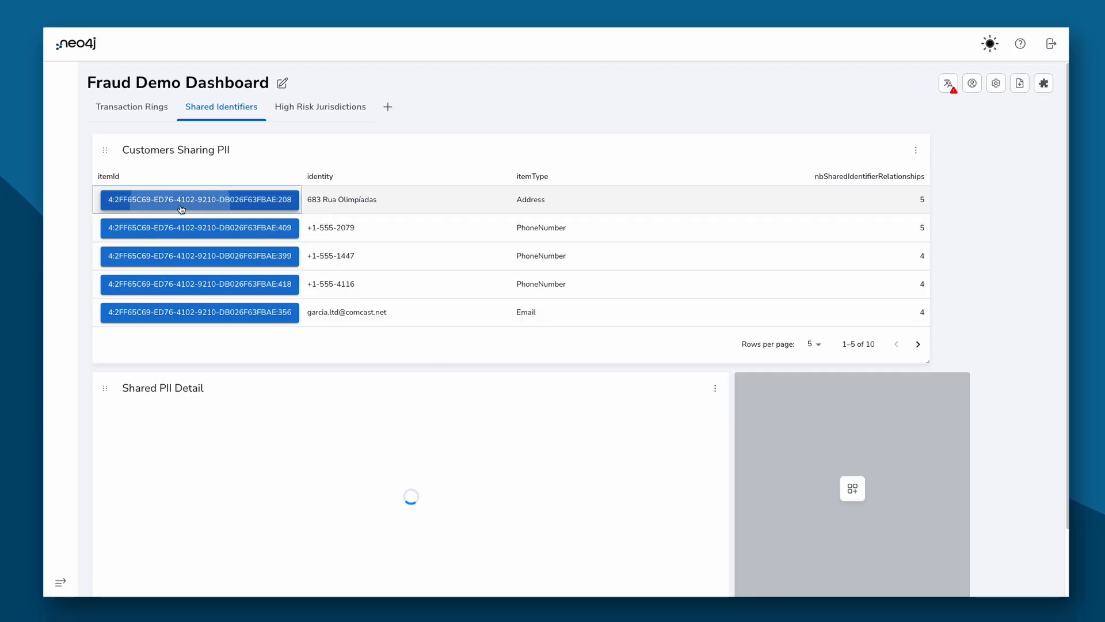
pyautogui.click(247, 227)
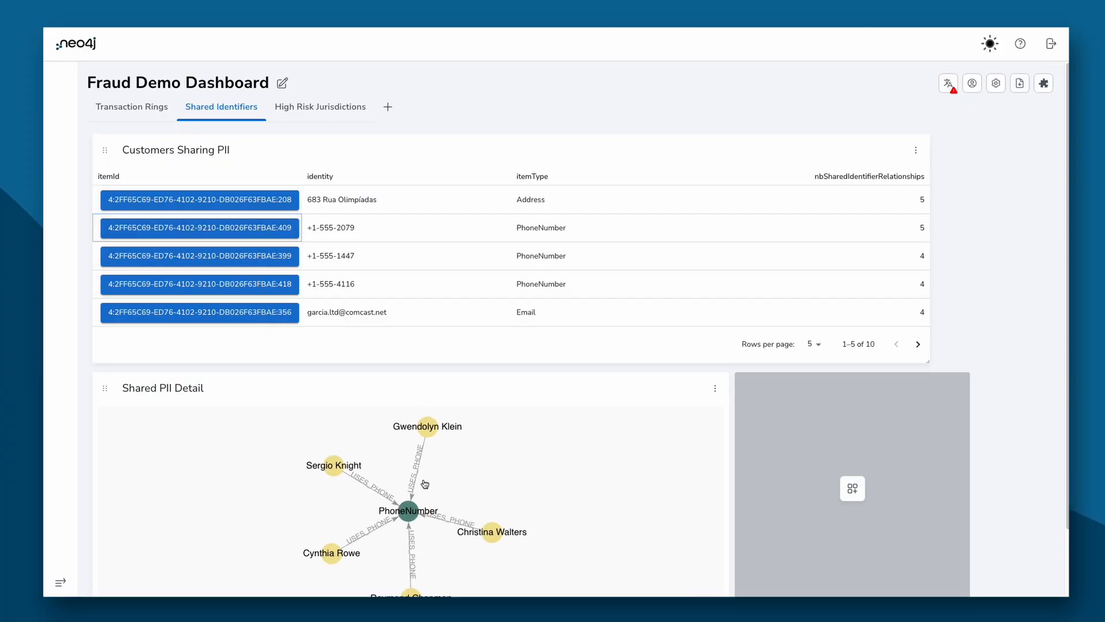
# Step: Check one customer node's properties, then open the Customers Sharing PII query
pyautogui.click(426, 421)
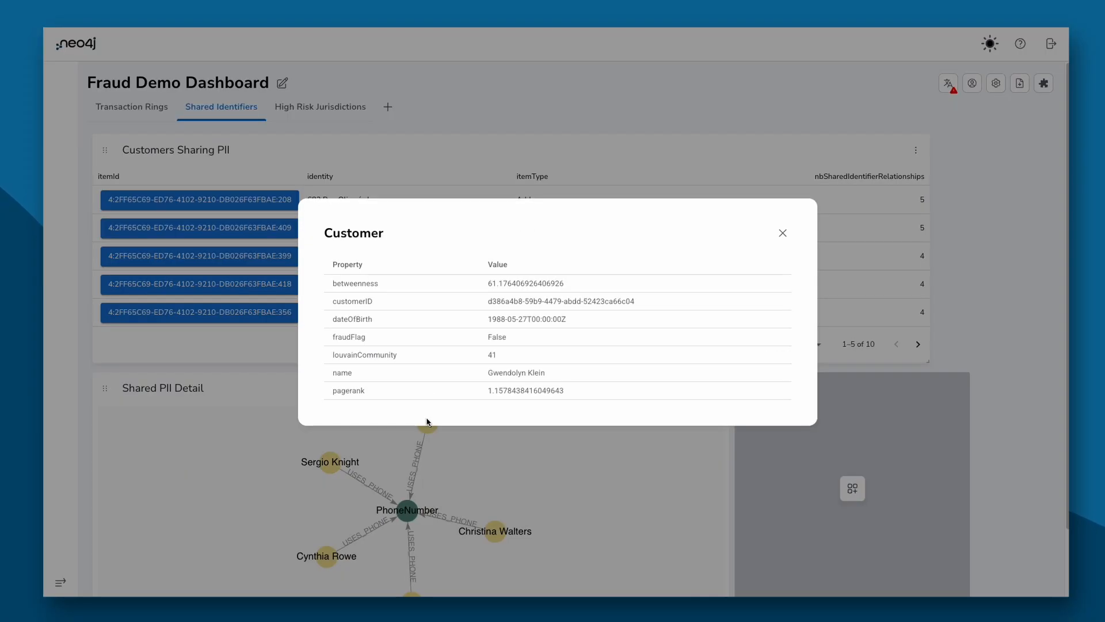
pyautogui.click(783, 236)
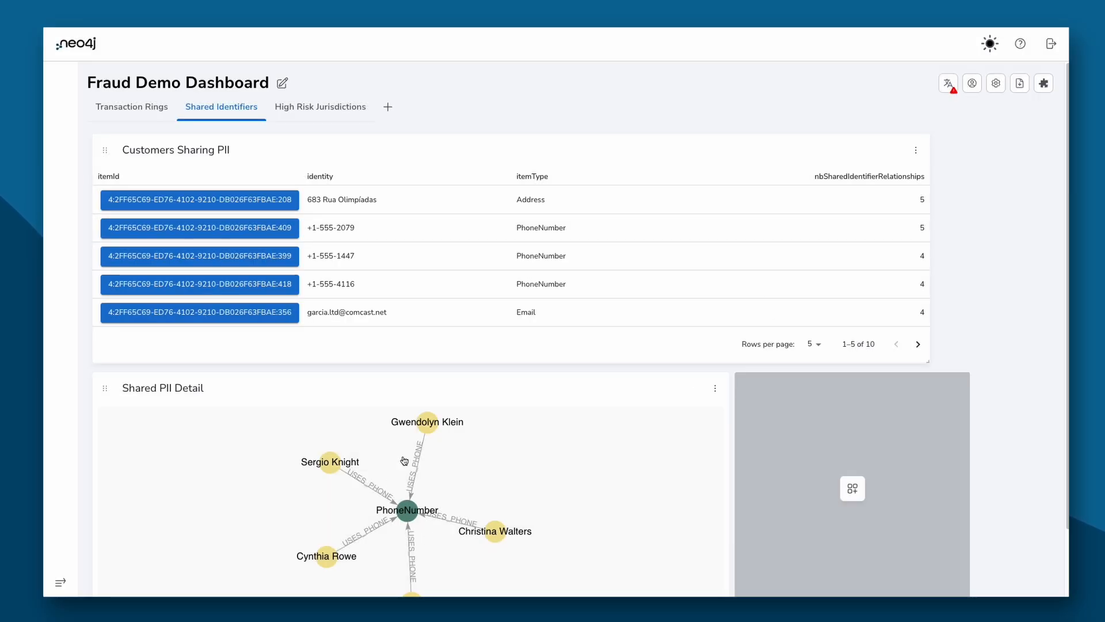
pyautogui.click(915, 149)
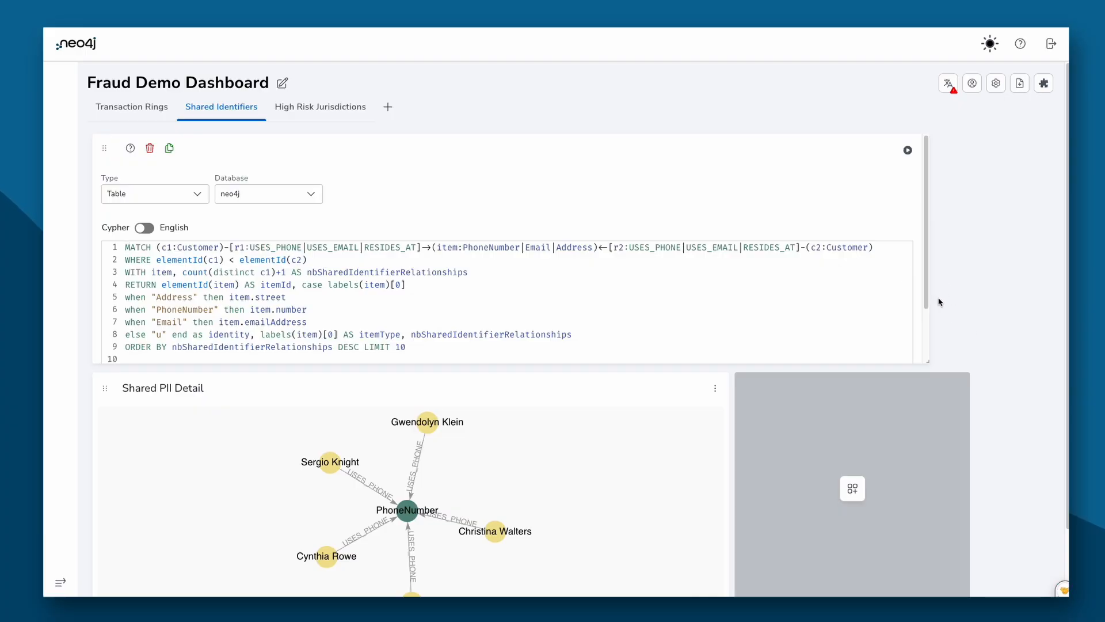
# Step: Highlight the c1:Customer node, elementId comparison and USES_PHONE/USES_EMAIL/RESIDES_AT relationships
pyautogui.moveTo(927, 302); pyautogui.dragTo(929, 339)
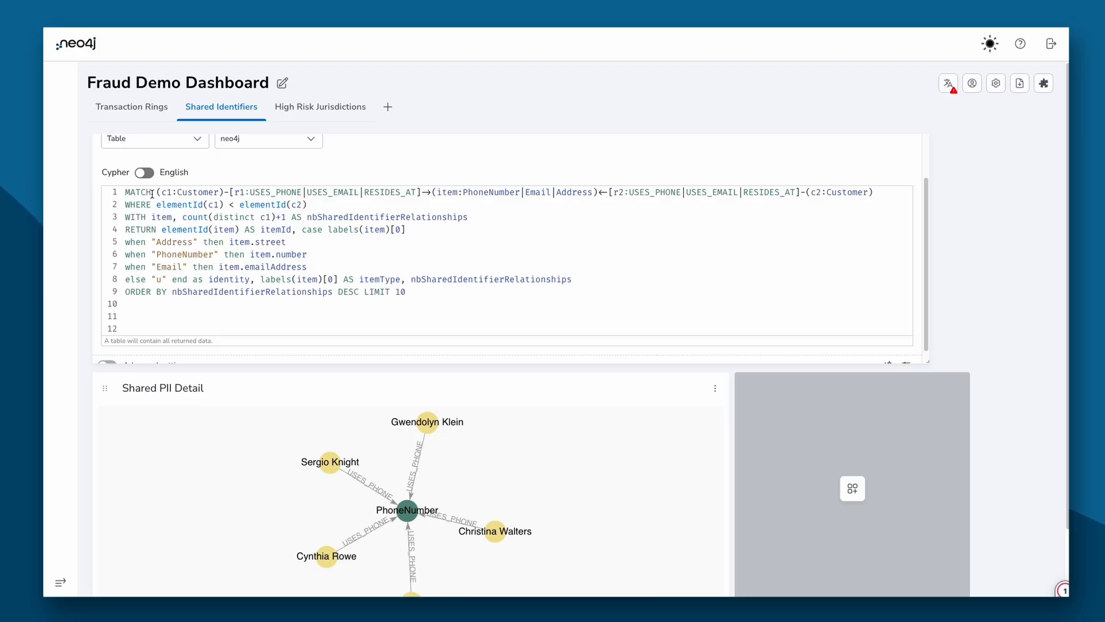
pyautogui.moveTo(152, 192); pyautogui.dragTo(222, 193)
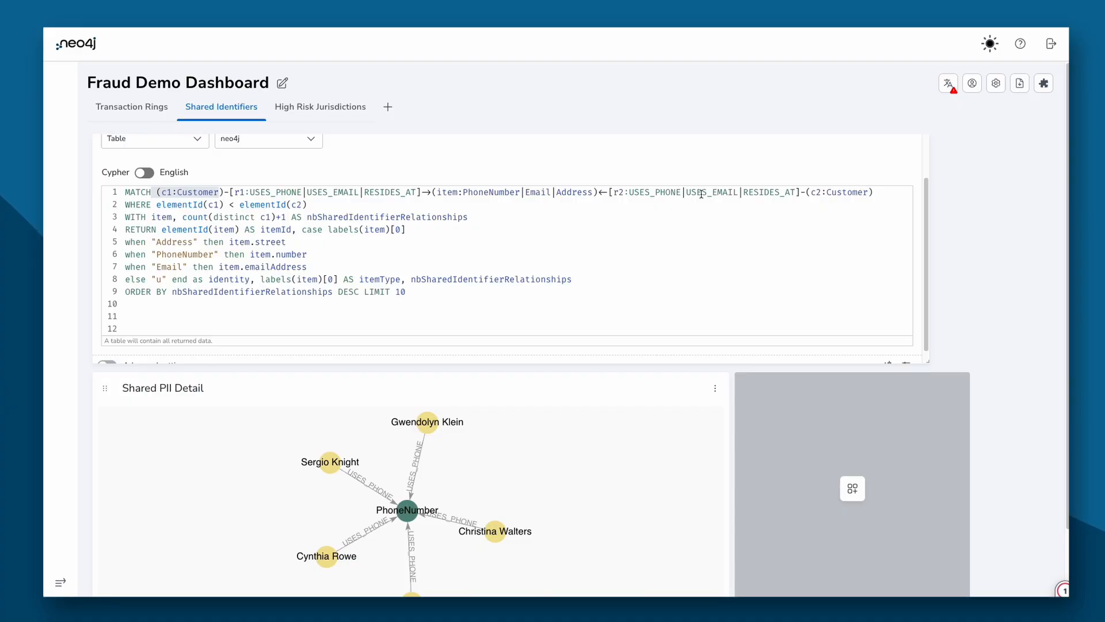
pyautogui.moveTo(286, 205); pyautogui.dragTo(191, 199)
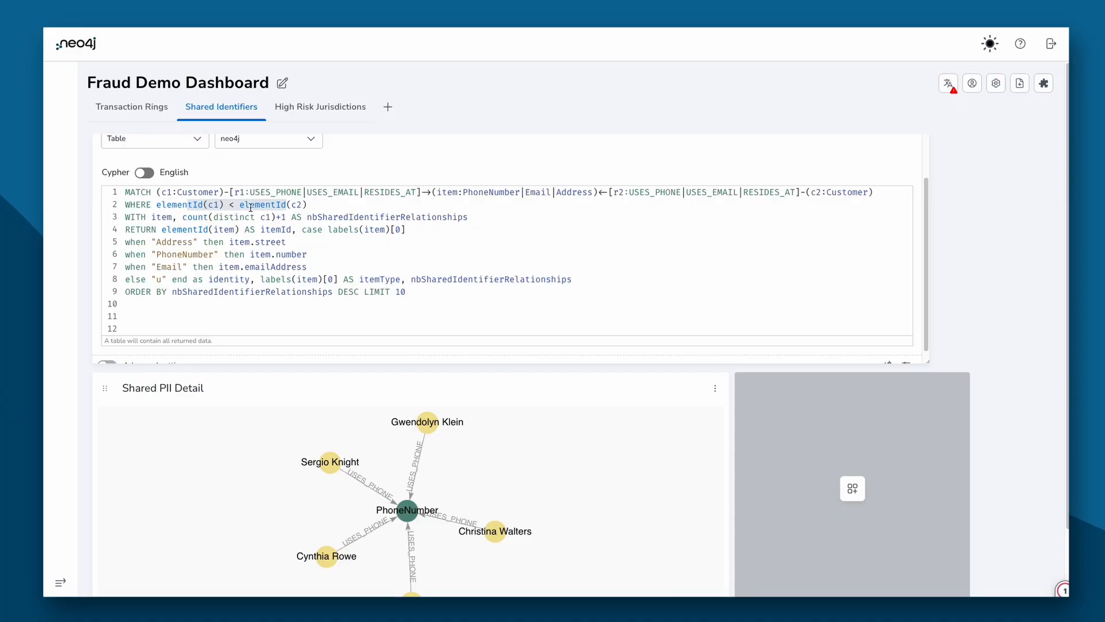
pyautogui.moveTo(250, 193); pyautogui.dragTo(405, 195)
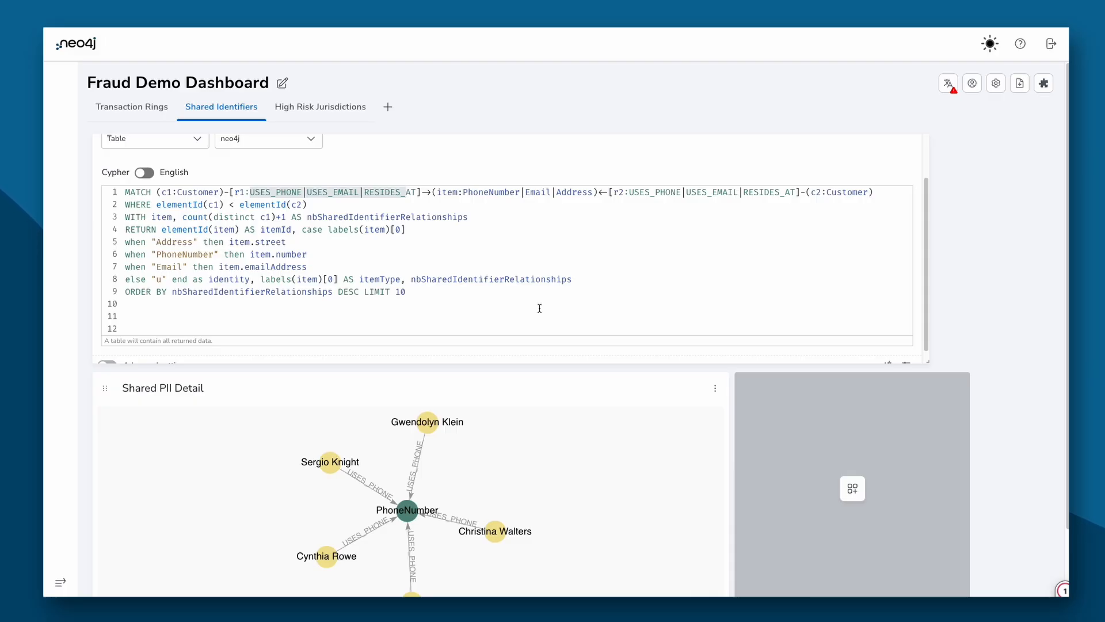
# Step: Clear the selection and run the query to restore the results table
pyautogui.click(437, 302)
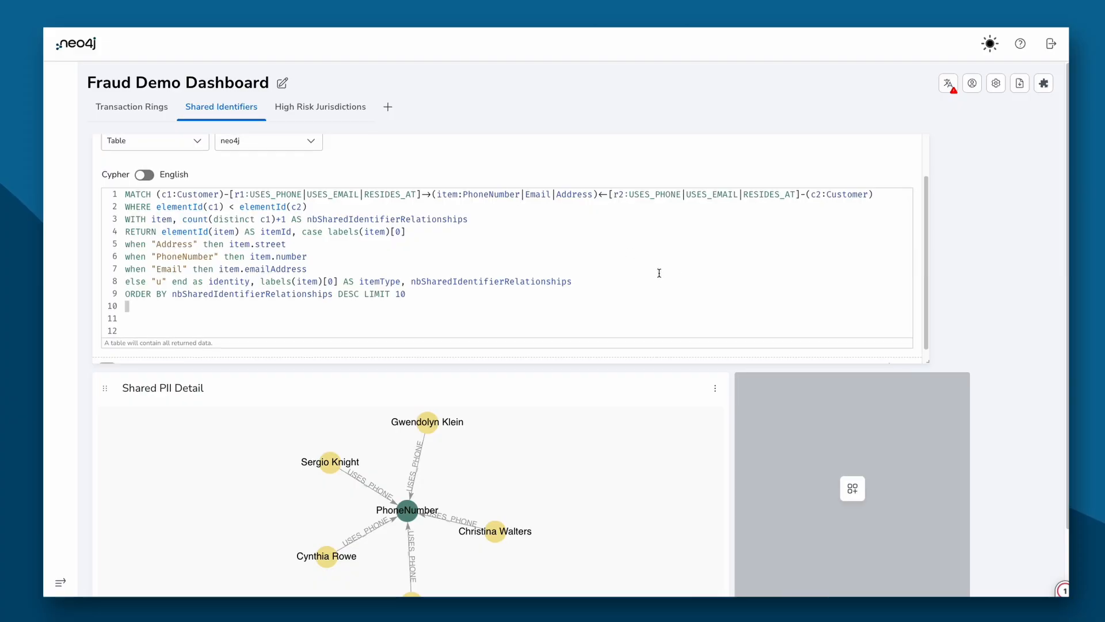
pyautogui.scroll(2, 658, 271)
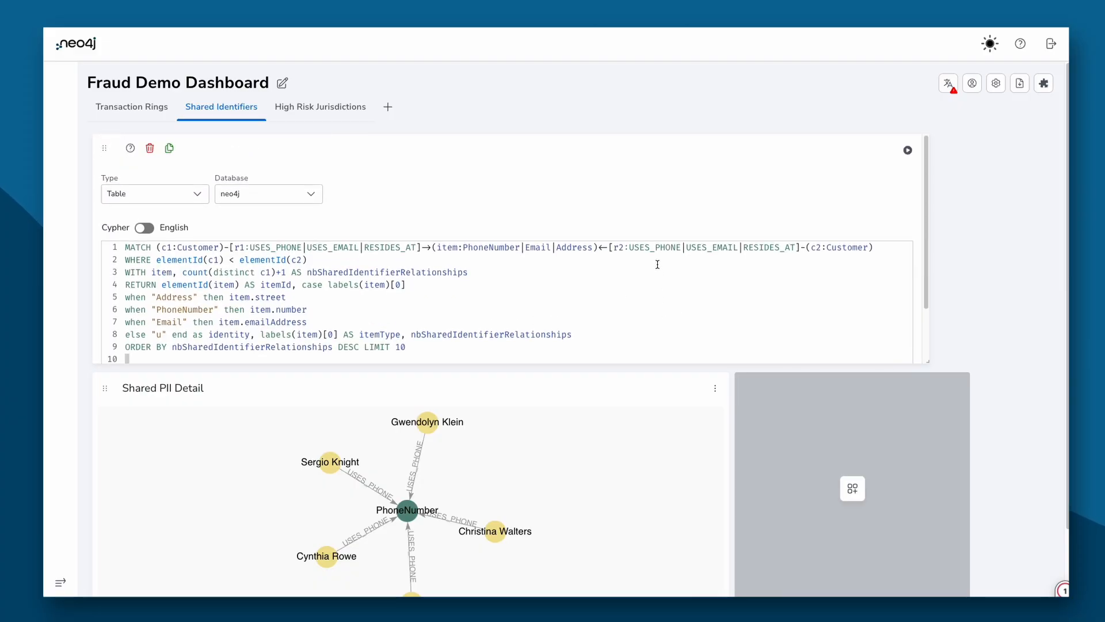
pyautogui.click(907, 150)
pyautogui.click(347, 106)
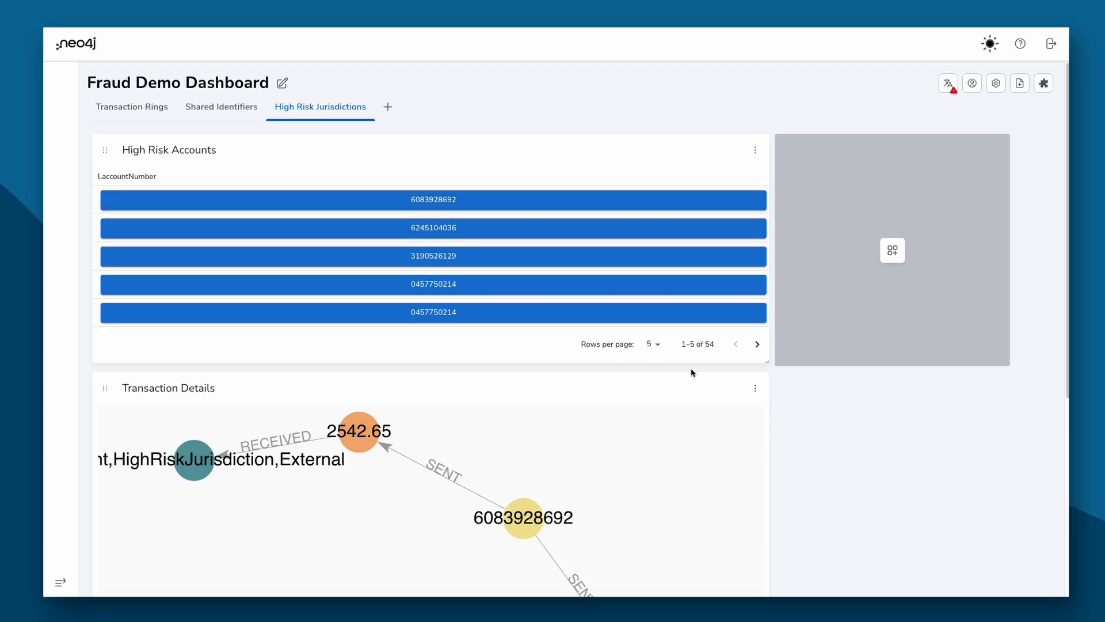
pyautogui.scroll(-5, 837, 406)
pyautogui.scroll(-2, 689, 362)
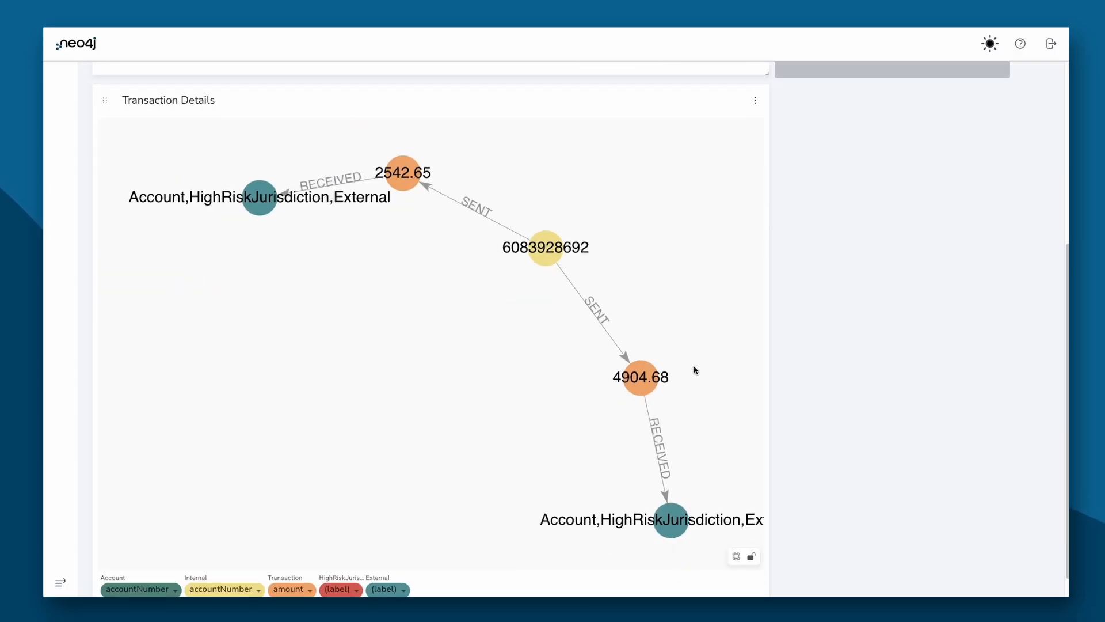
pyautogui.moveTo(680, 339); pyautogui.dragTo(627, 326)
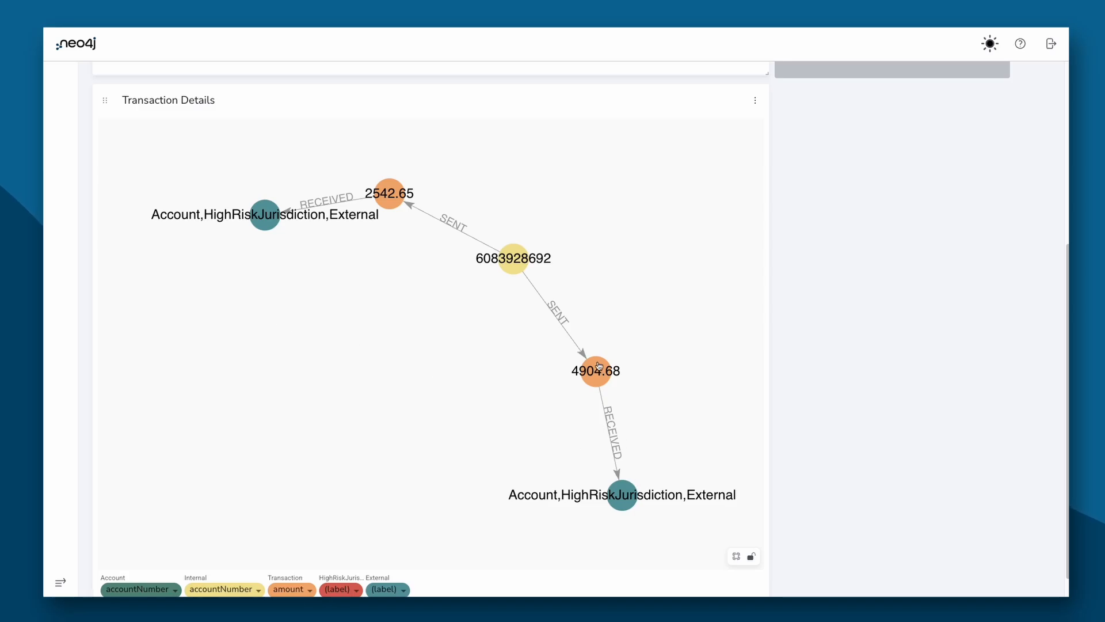
pyautogui.scroll(5, 907, 244)
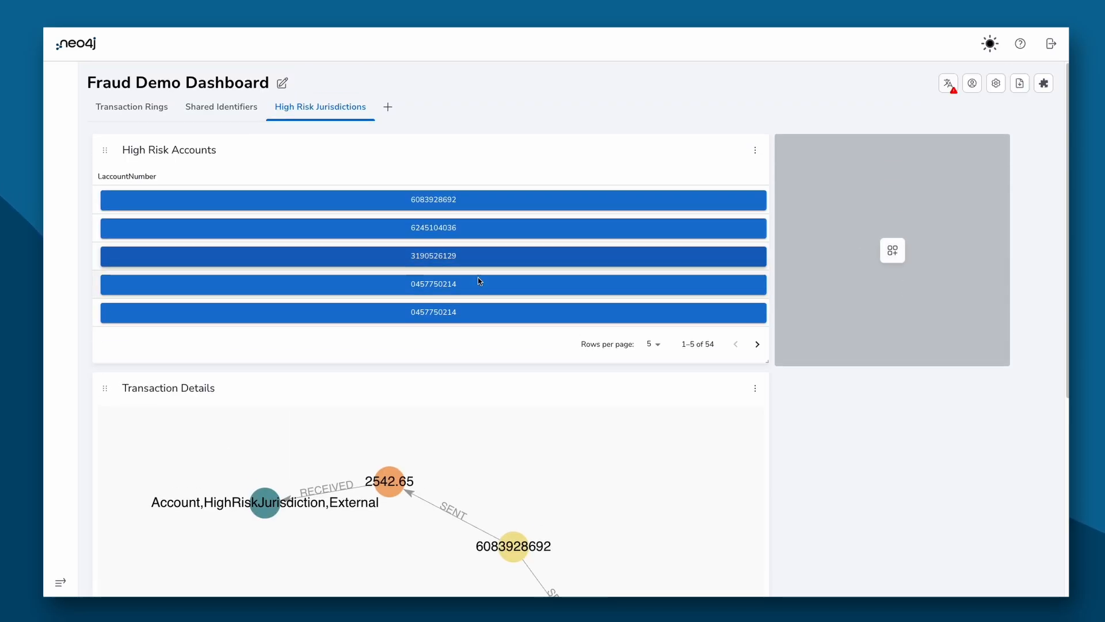
pyautogui.click(461, 257)
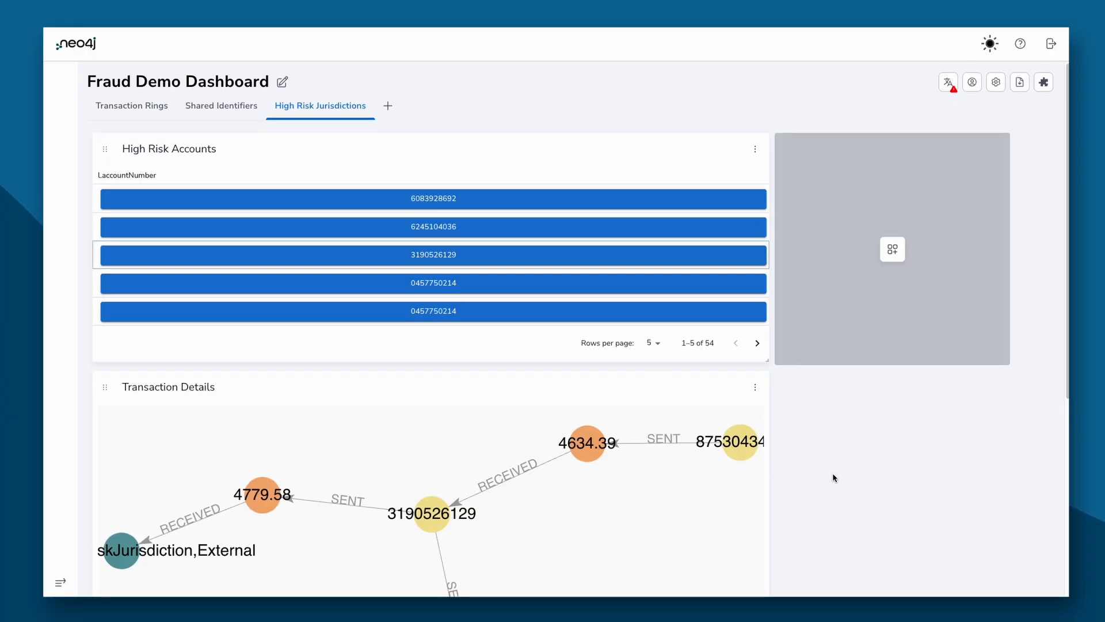
pyautogui.scroll(-4, 854, 480)
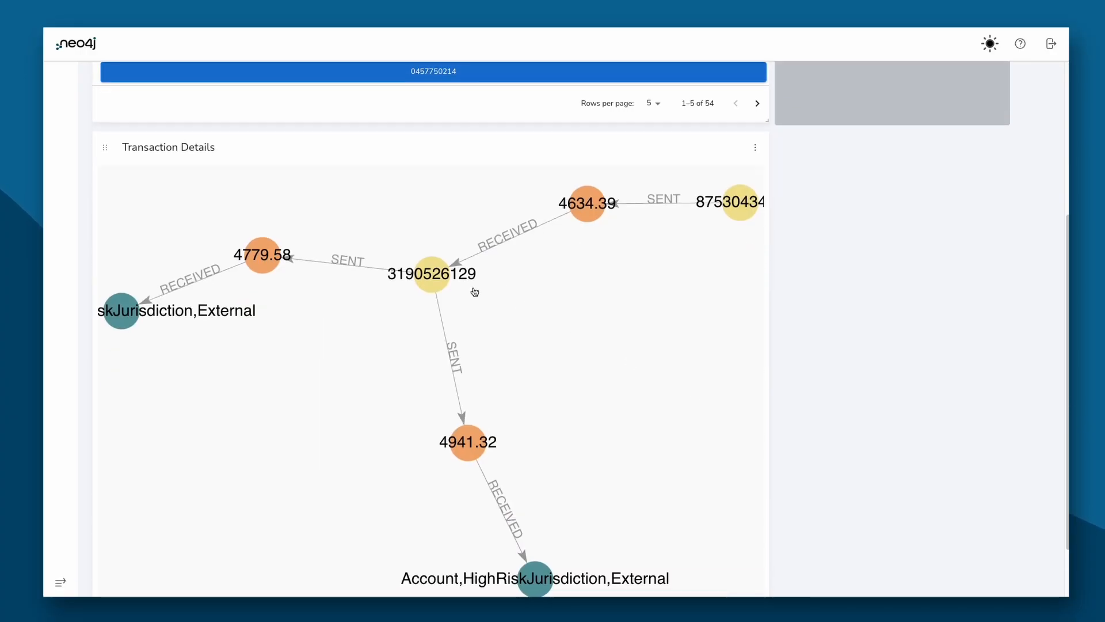
pyautogui.moveTo(437, 281); pyautogui.dragTo(452, 290)
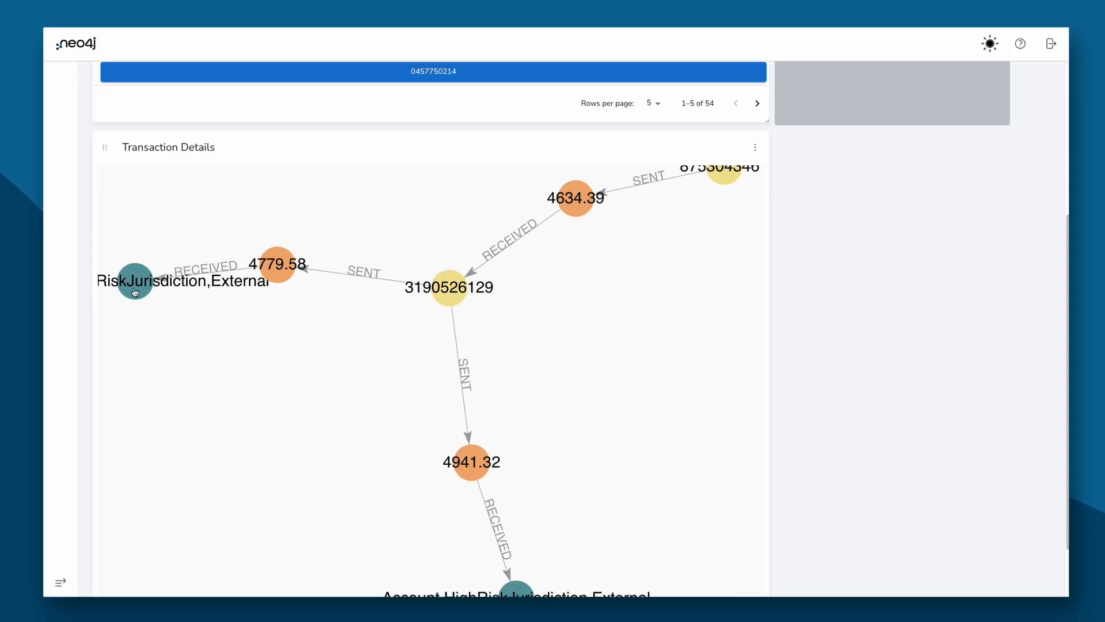
pyautogui.moveTo(135, 293); pyautogui.dragTo(128, 346)
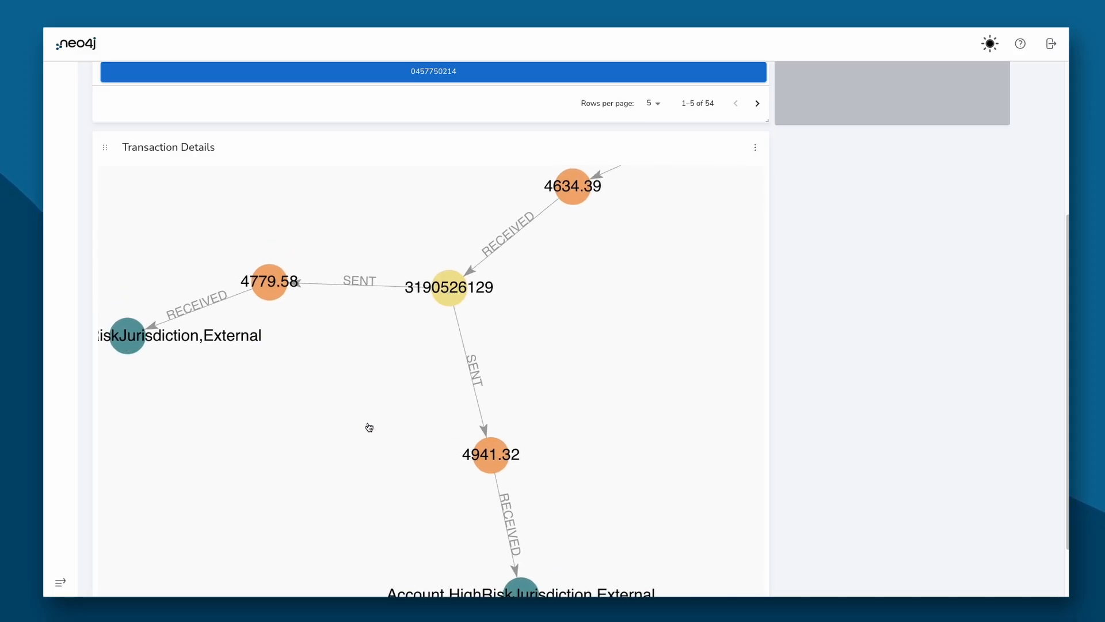
pyautogui.click(121, 336)
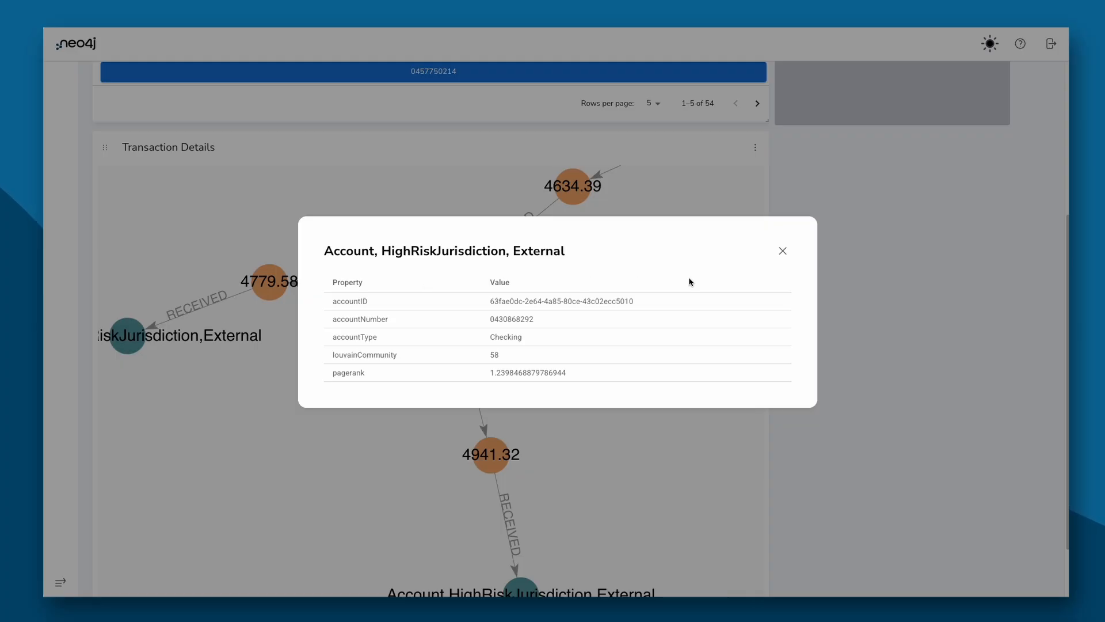
pyautogui.press('Escape')
pyautogui.click(283, 286)
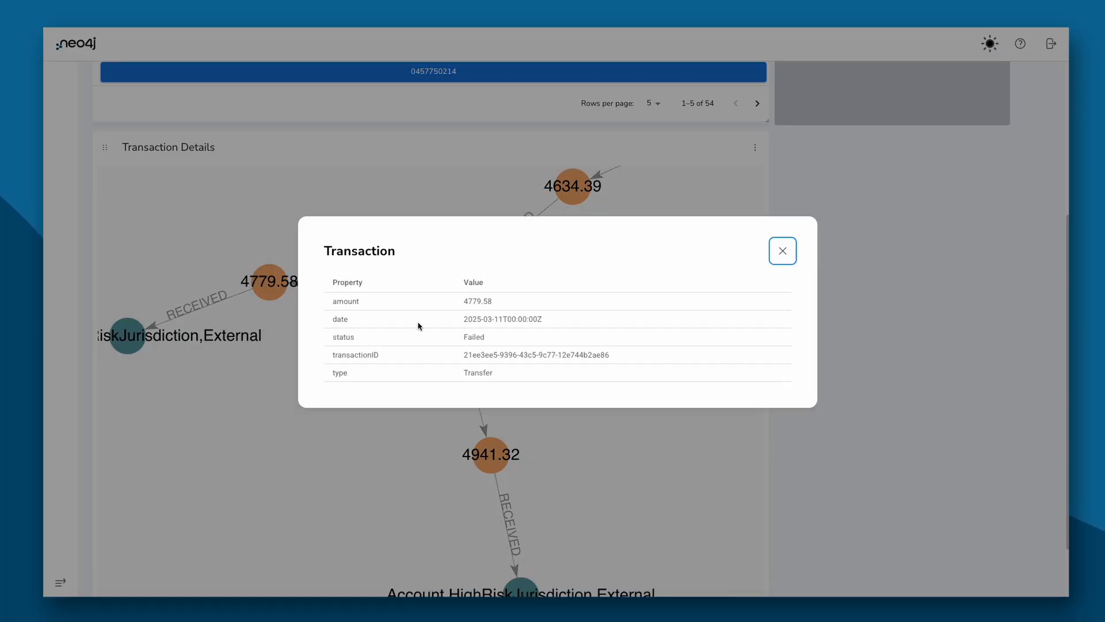
pyautogui.press('Escape')
pyautogui.moveTo(589, 280); pyautogui.dragTo(537, 373)
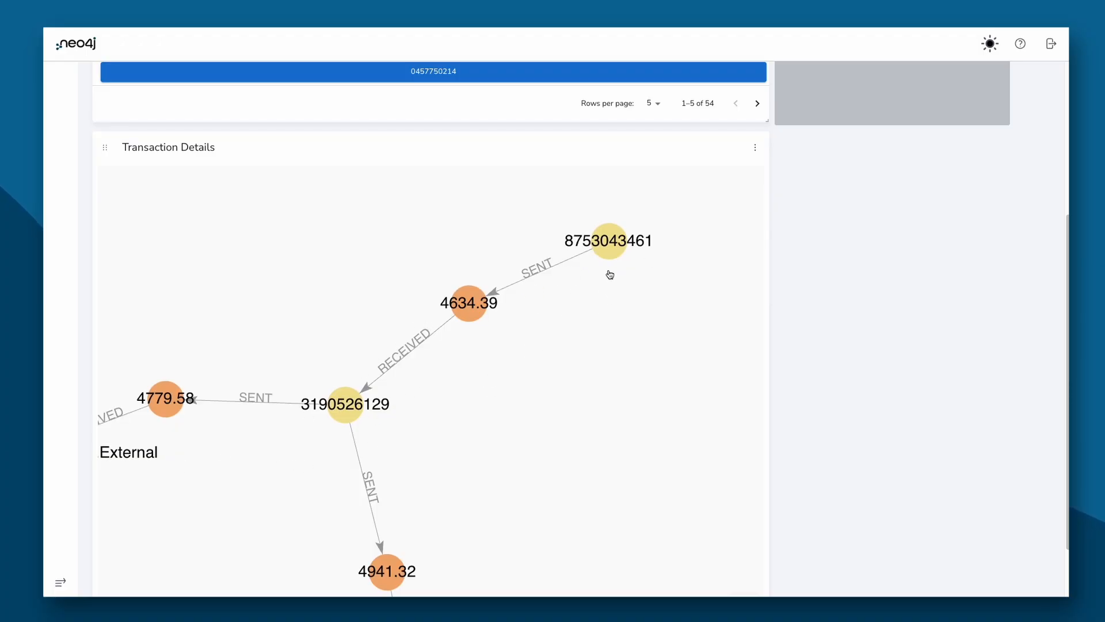
pyautogui.moveTo(654, 375); pyautogui.dragTo(671, 321)
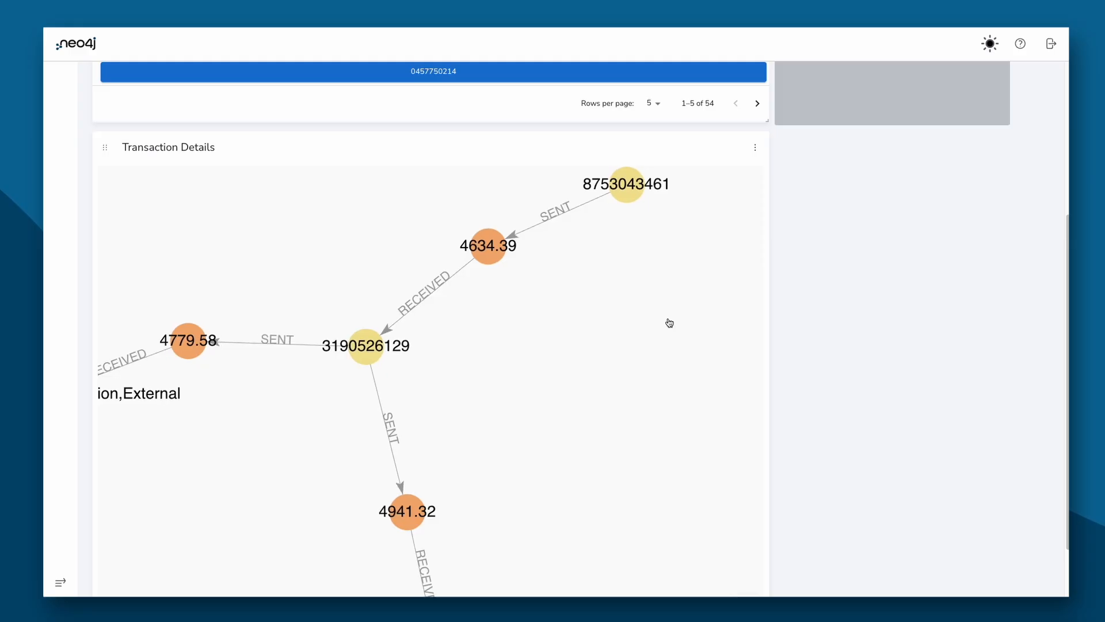
pyautogui.scroll(-2, 668, 321)
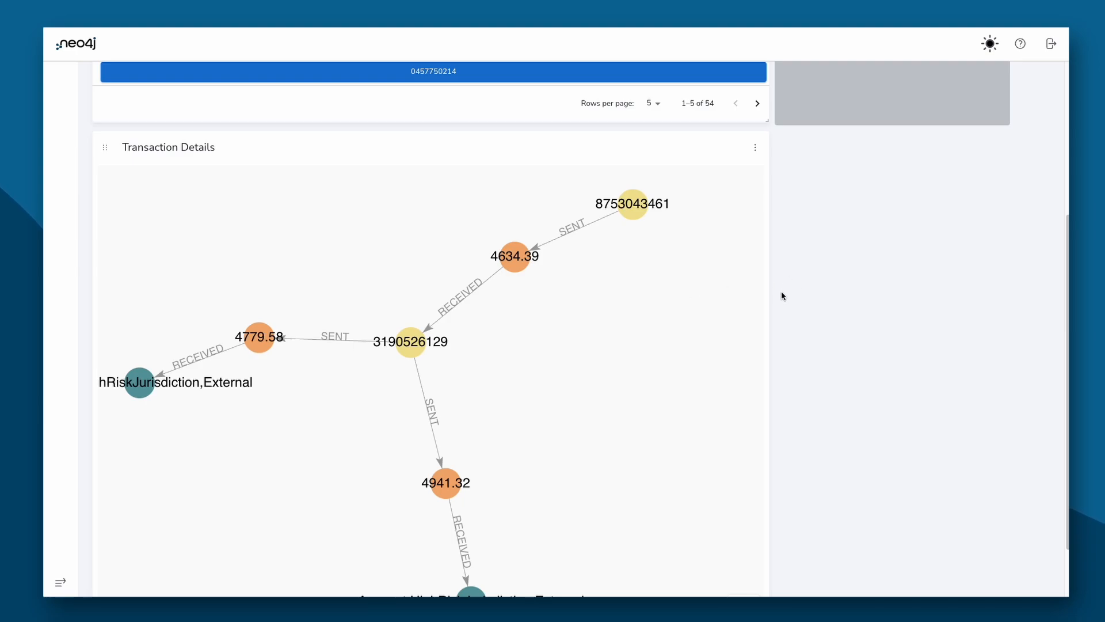
pyautogui.scroll(5, 782, 296)
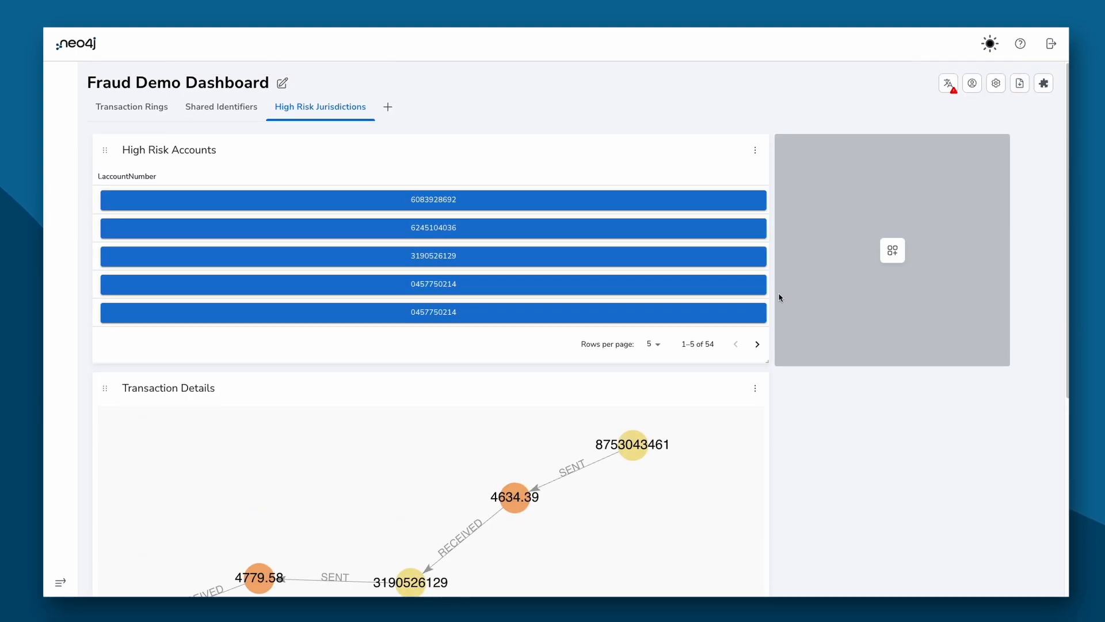
pyautogui.click(757, 151)
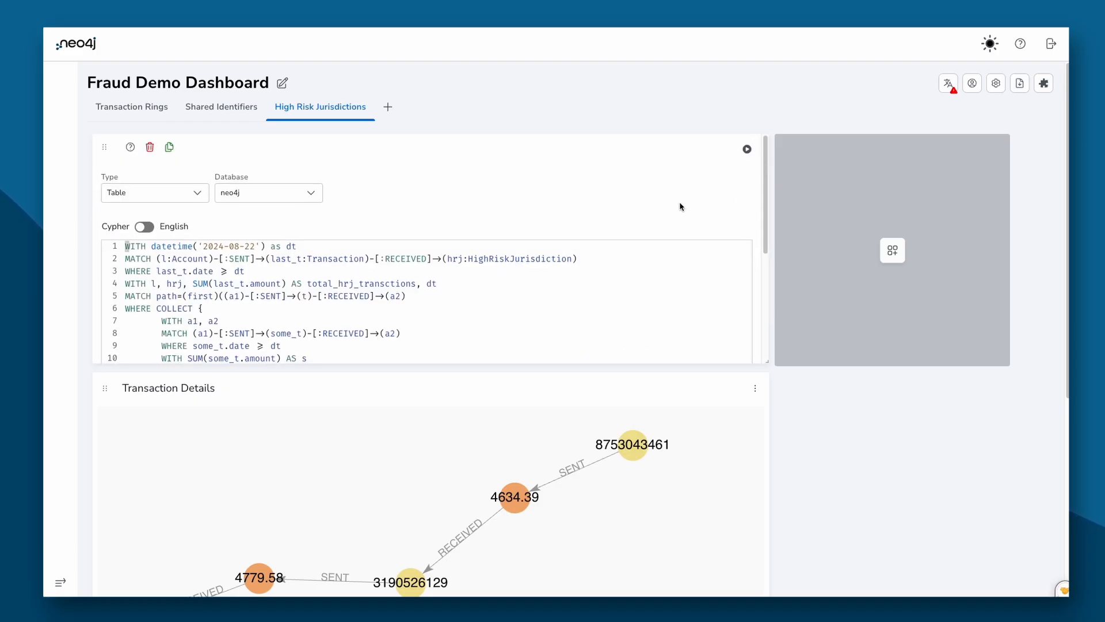
pyautogui.scroll(-2, 679, 203)
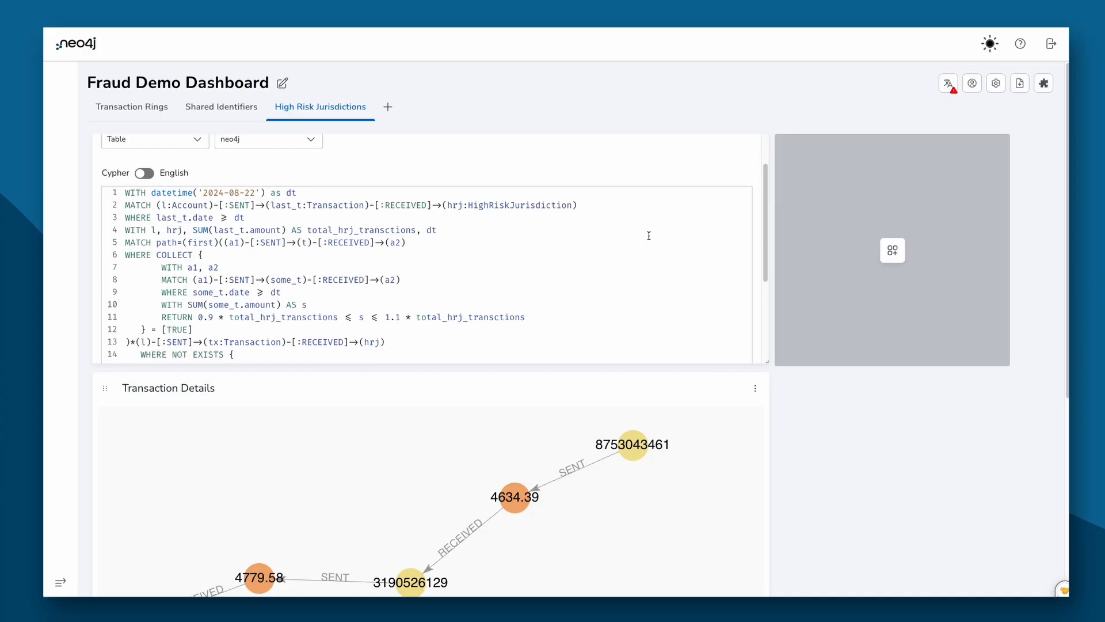
pyautogui.moveTo(318, 196); pyautogui.dragTo(180, 188)
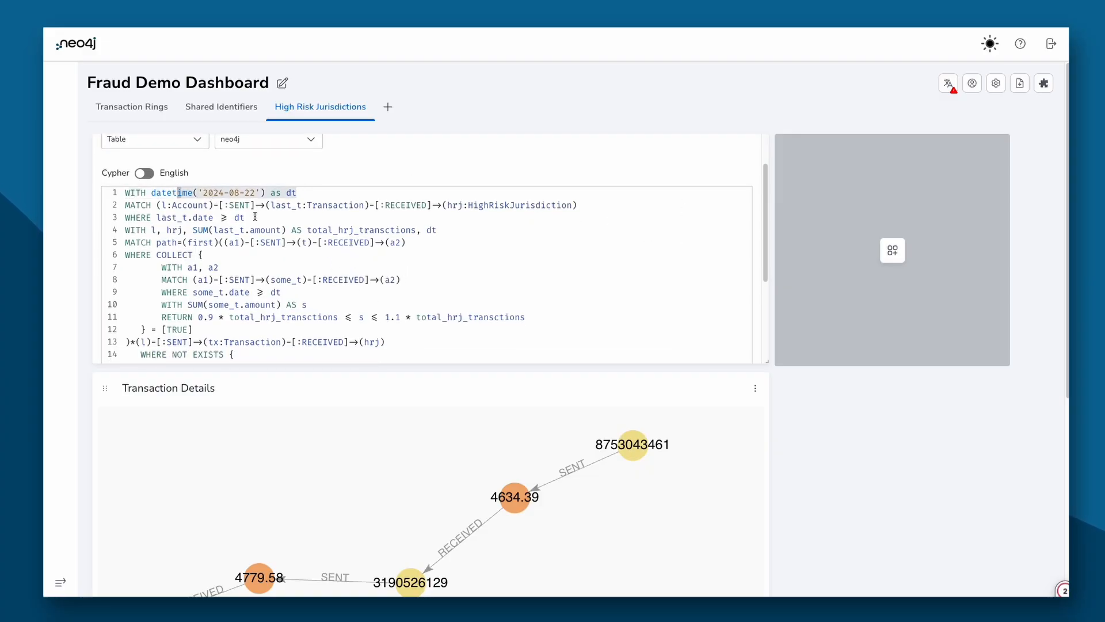
pyautogui.moveTo(187, 205); pyautogui.dragTo(583, 204)
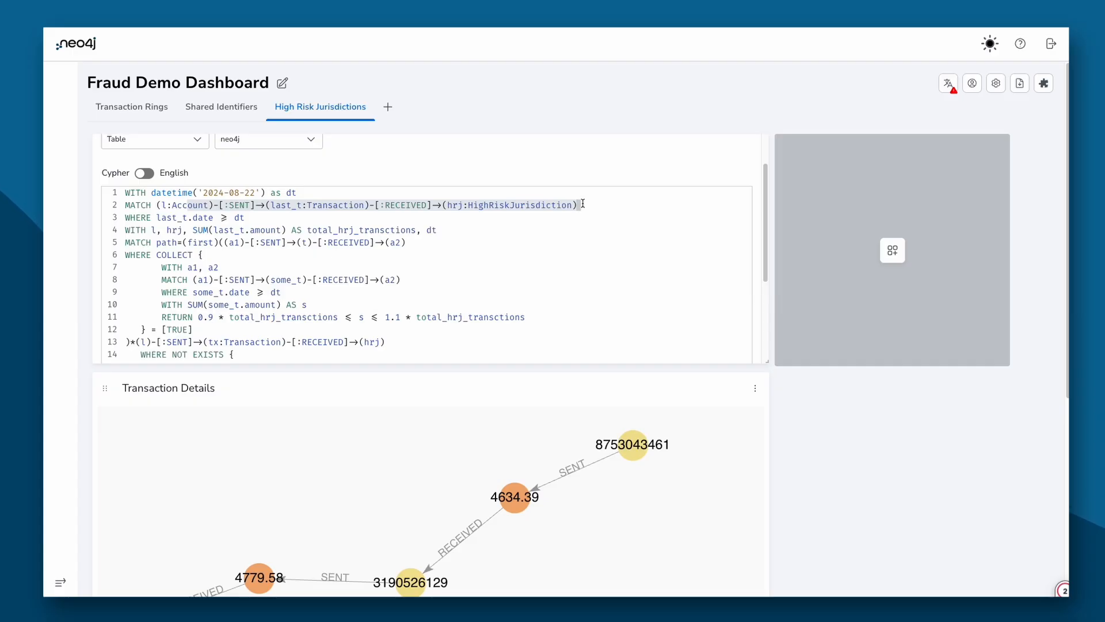
pyautogui.click(490, 266)
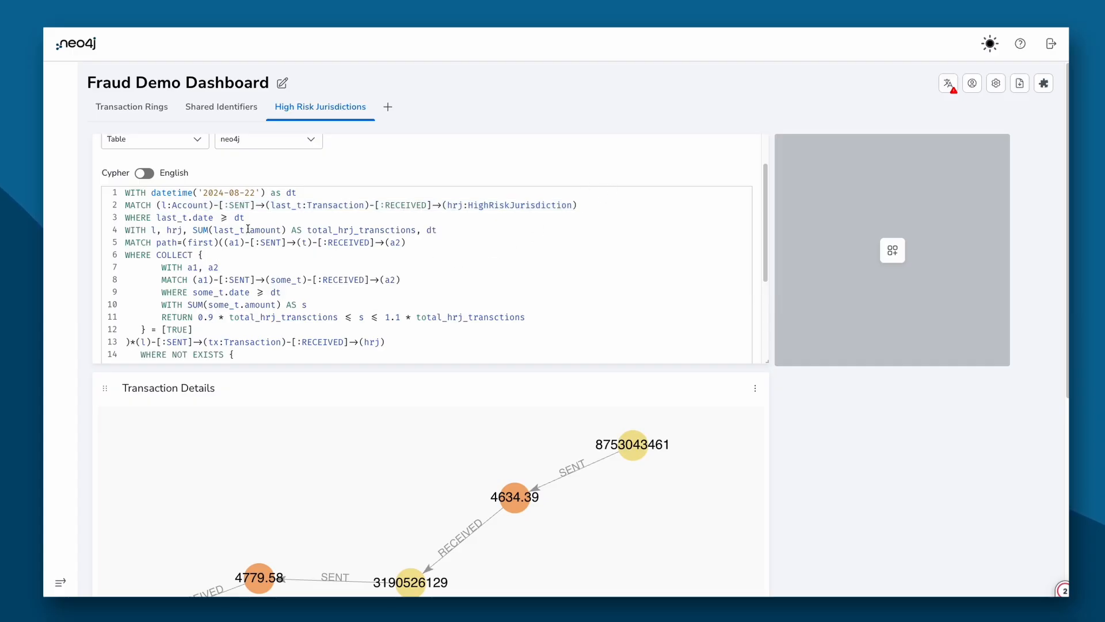
pyautogui.scroll(-1, 277, 263)
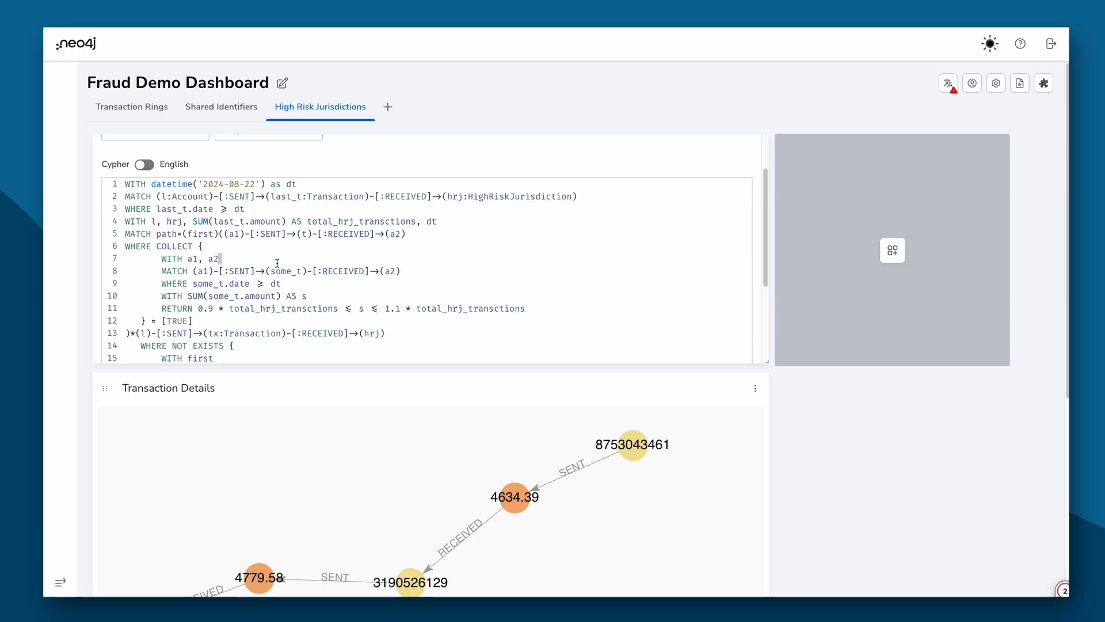
pyautogui.click(147, 220)
pyautogui.moveTo(146, 221); pyautogui.dragTo(439, 222)
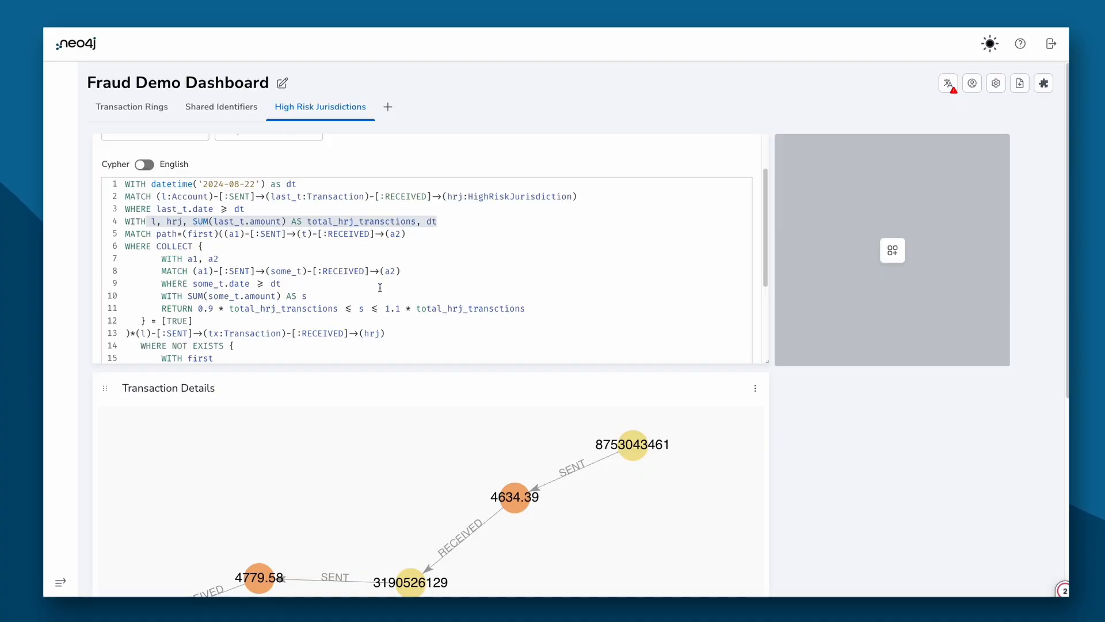
pyautogui.scroll(-1, 370, 296)
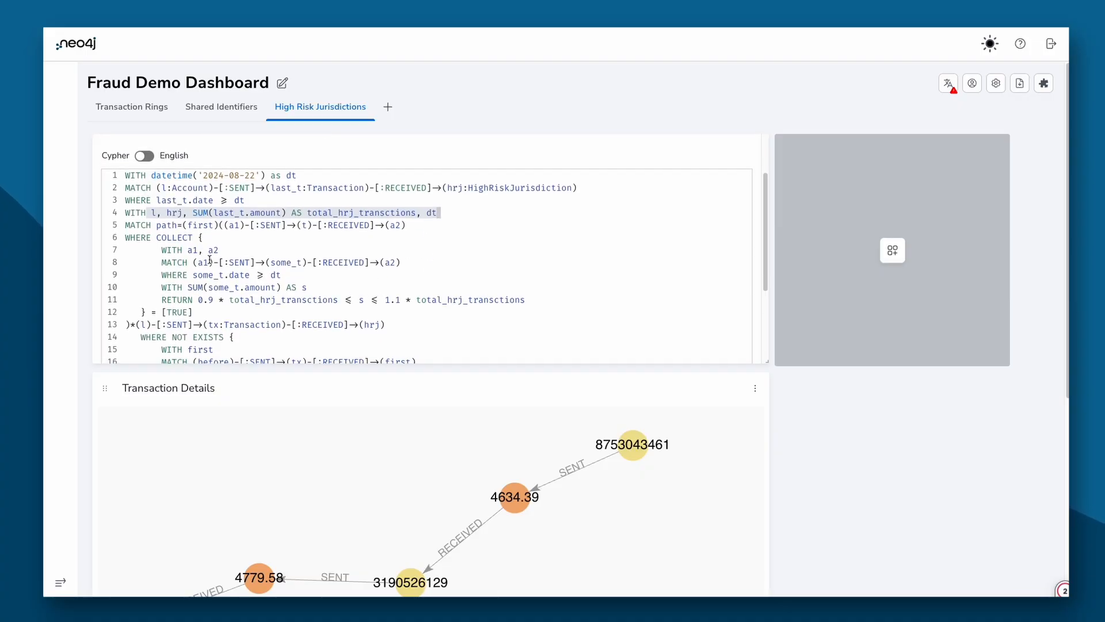
pyautogui.moveTo(152, 239); pyautogui.dragTo(229, 299)
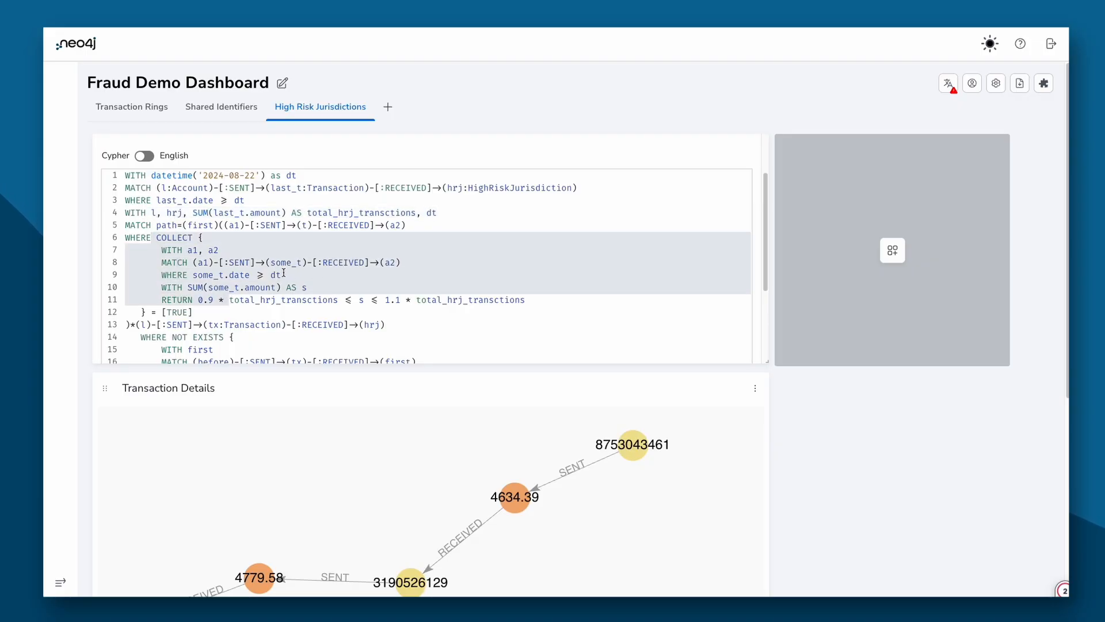
pyautogui.click(258, 274)
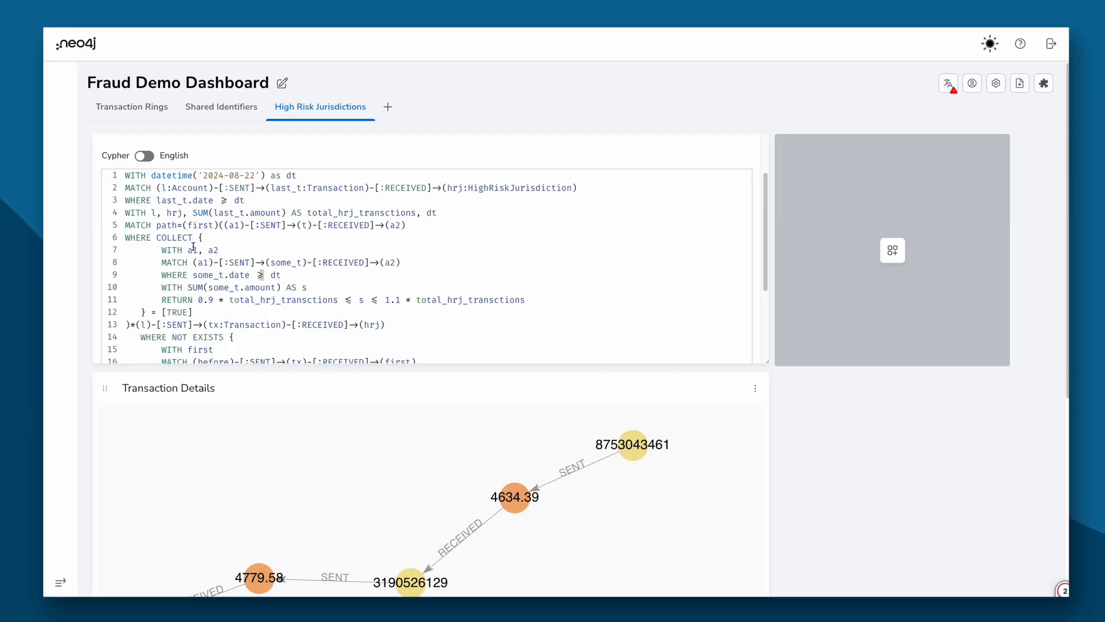
pyautogui.scroll(-2, 269, 293)
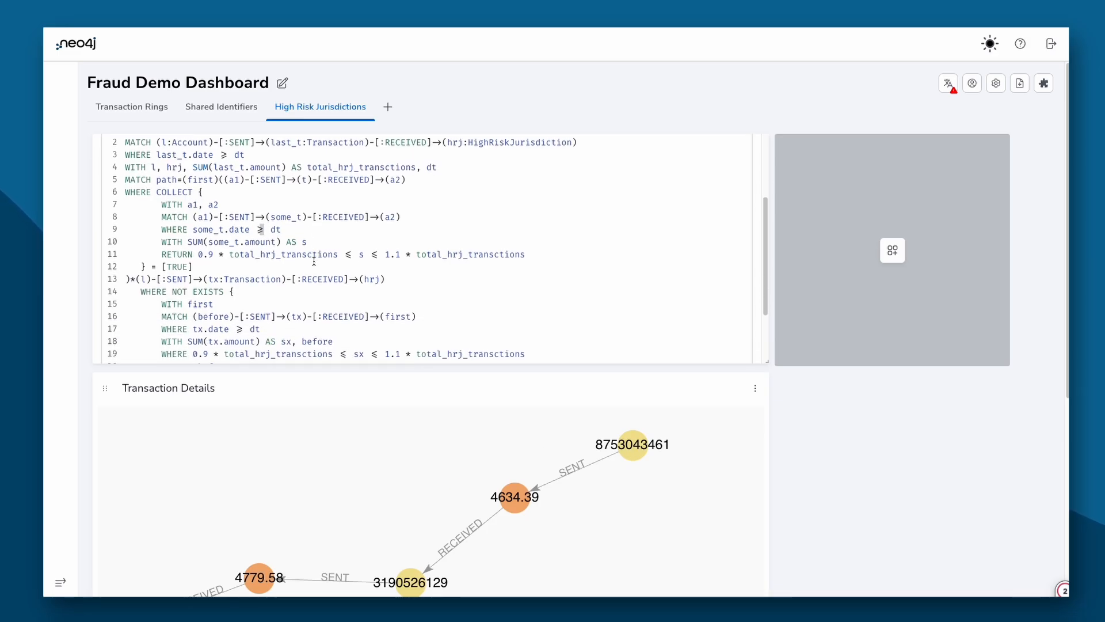
pyautogui.scroll(-2, 269, 293)
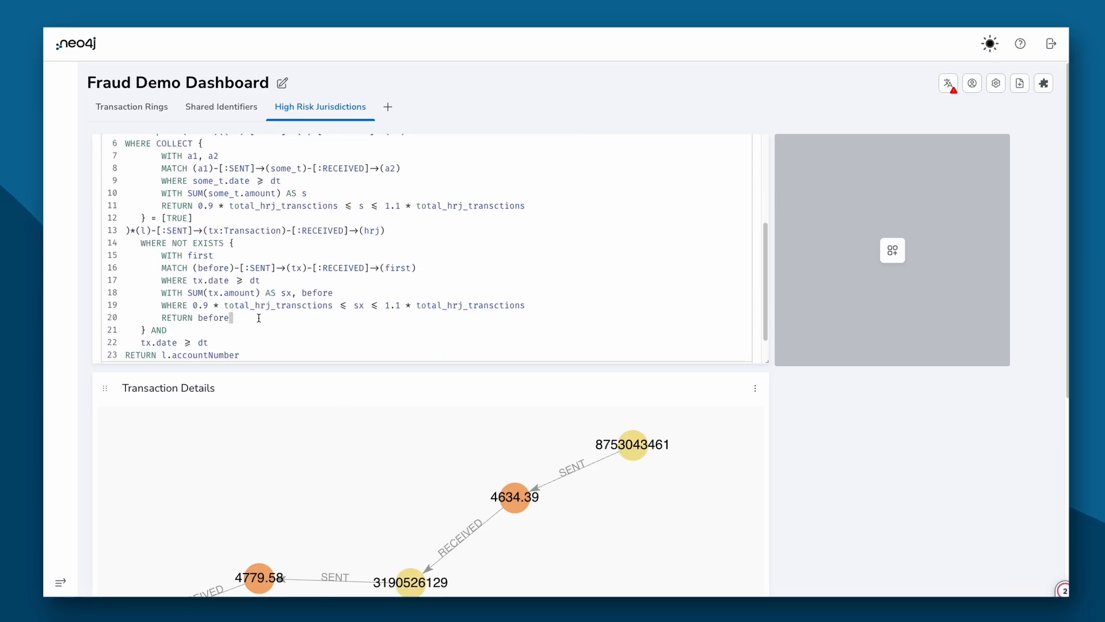
pyautogui.moveTo(256, 317); pyautogui.dragTo(145, 255)
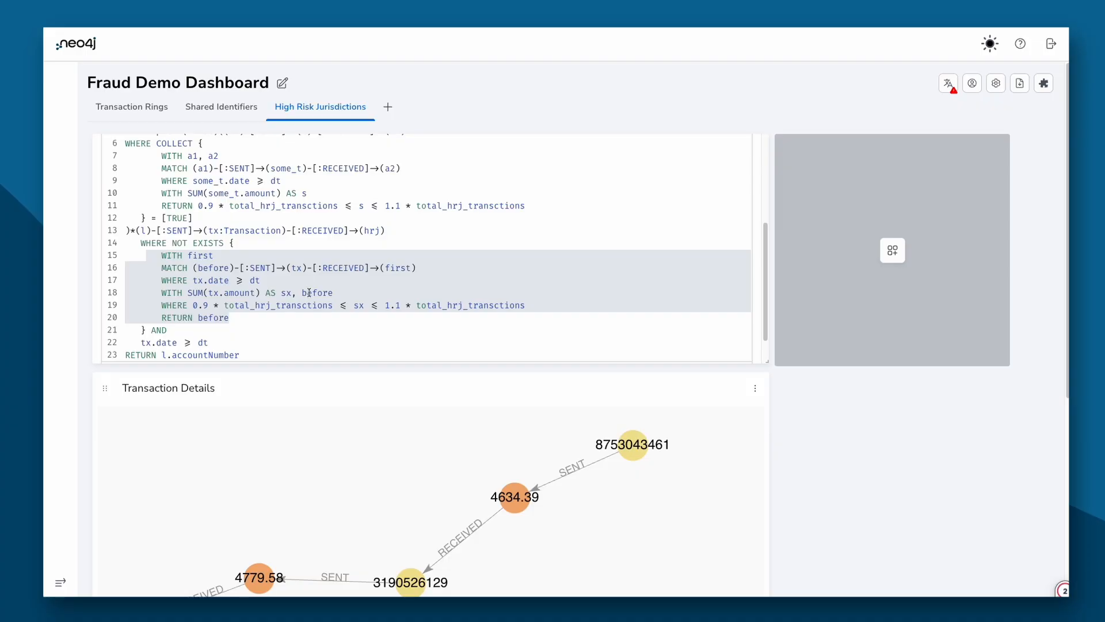
pyautogui.scroll(-1, 305, 291)
pyautogui.scroll(4, 306, 292)
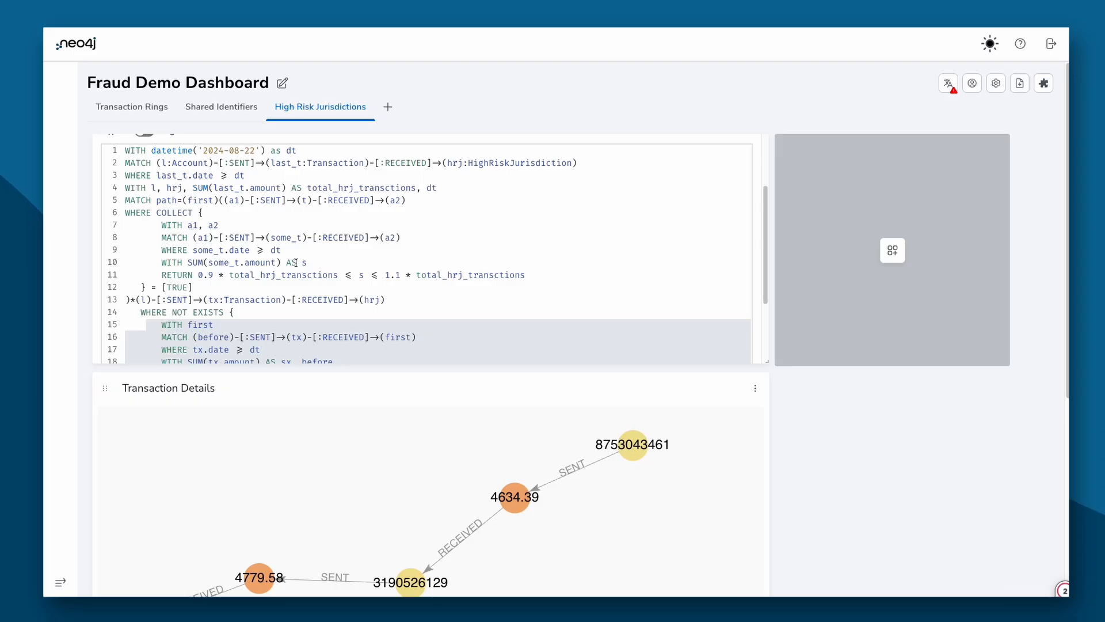
pyautogui.scroll(3, 505, 268)
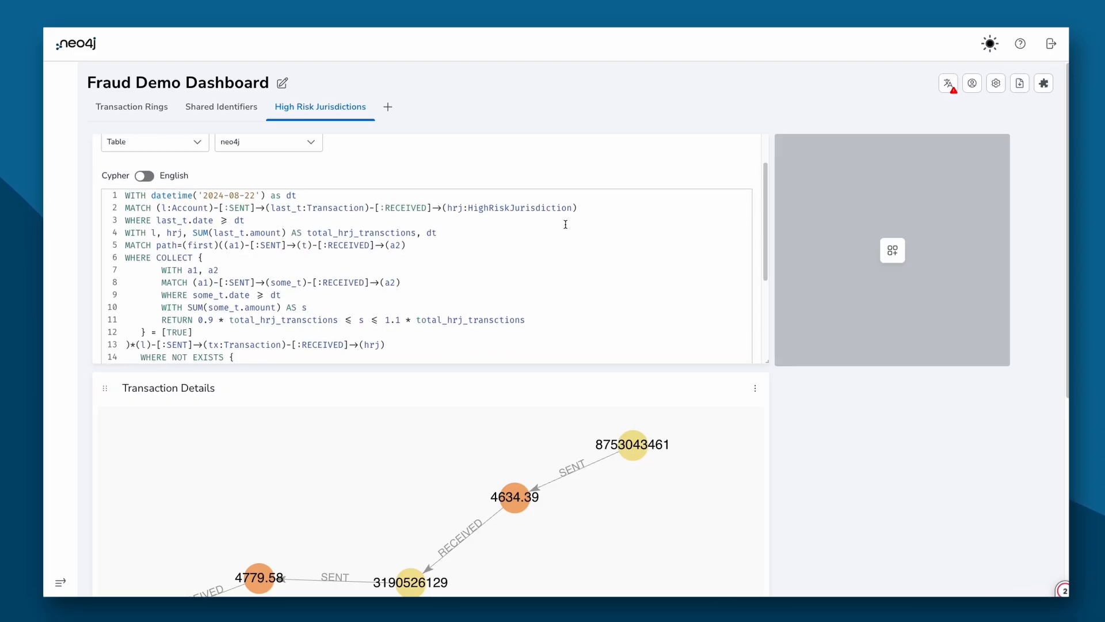
pyautogui.click(747, 150)
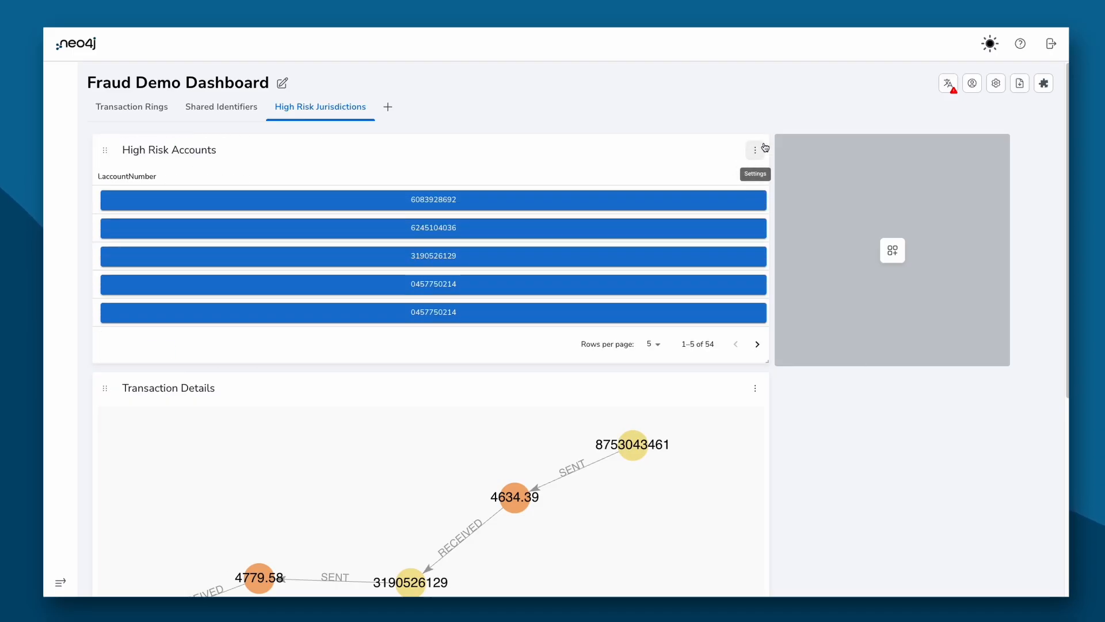